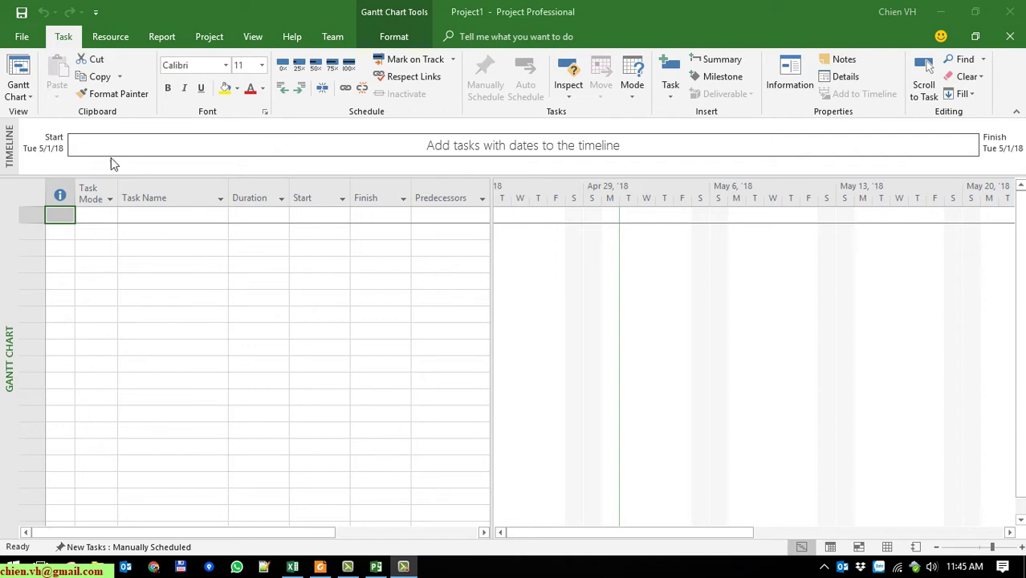
Enter 'Task 1' in the first row and 'Task' in the next rows' Task Name cells.
click(187, 231)
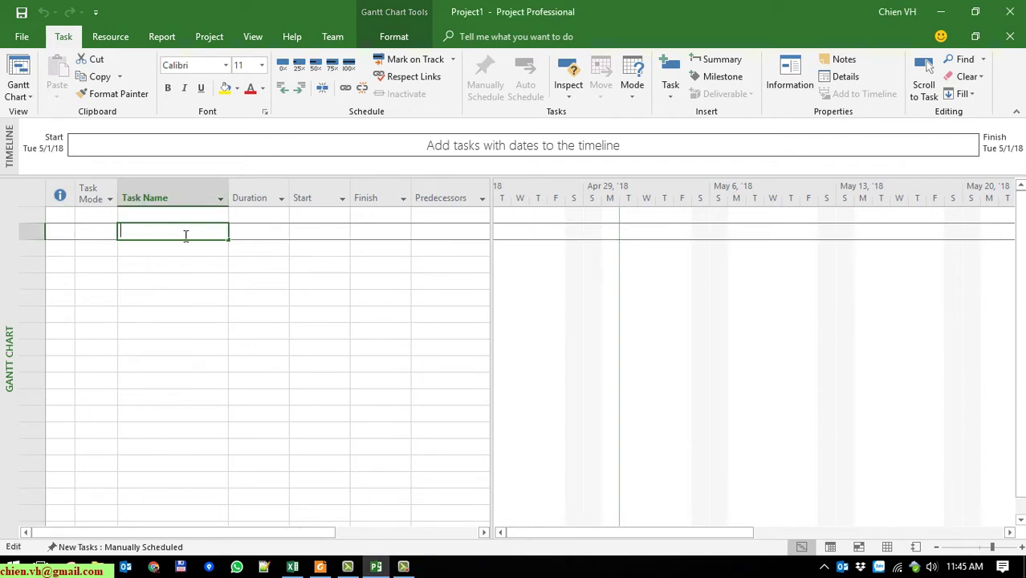
text(Task 1)
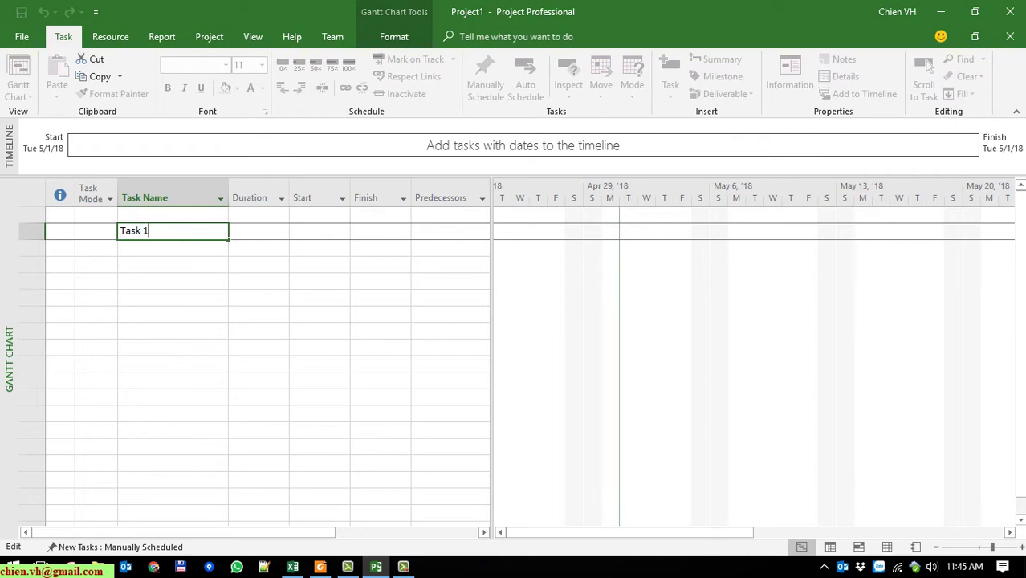
key(Return)
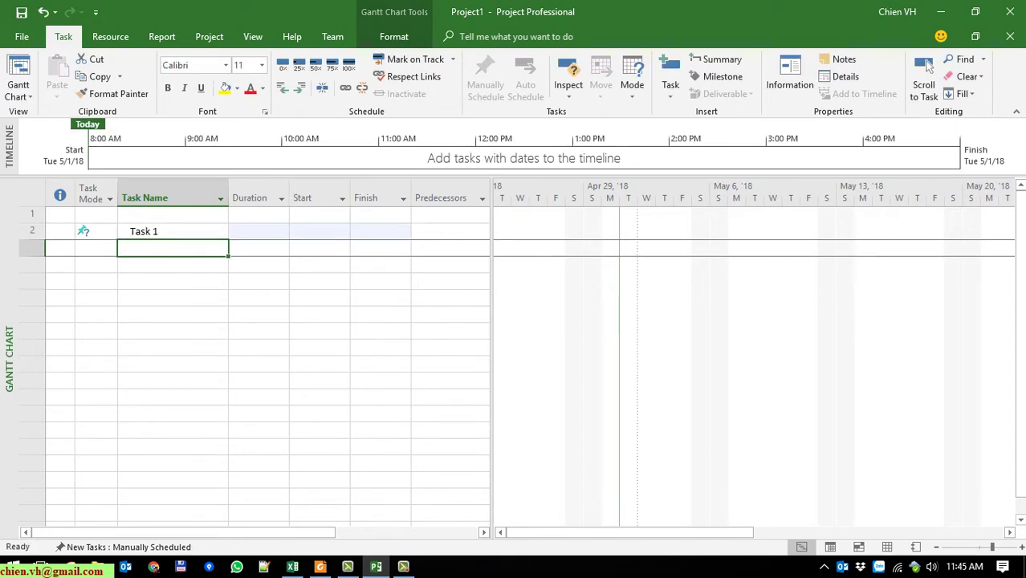
text(Tas)
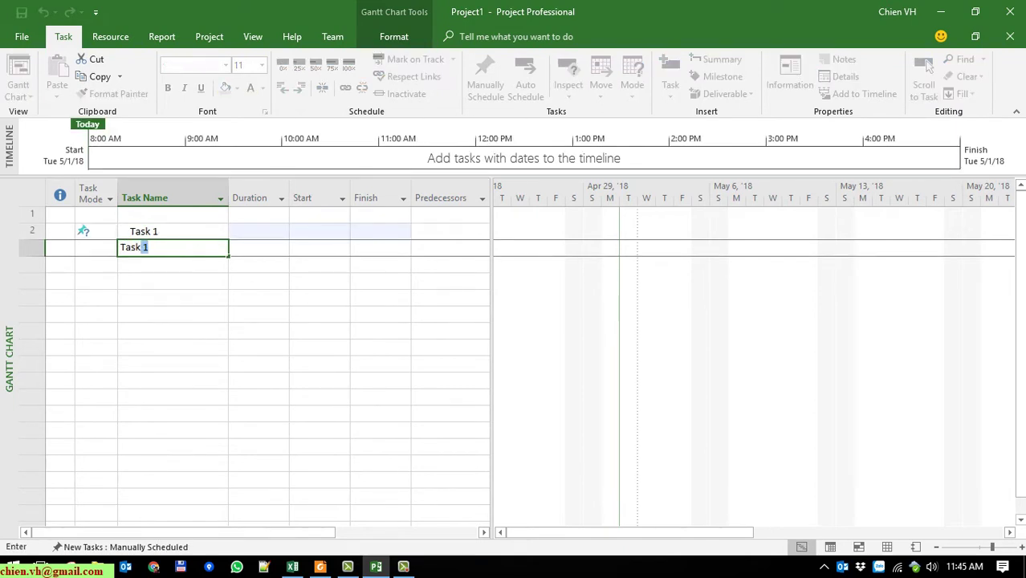
text(k)
key(Return)
text(Task)
key(Return)
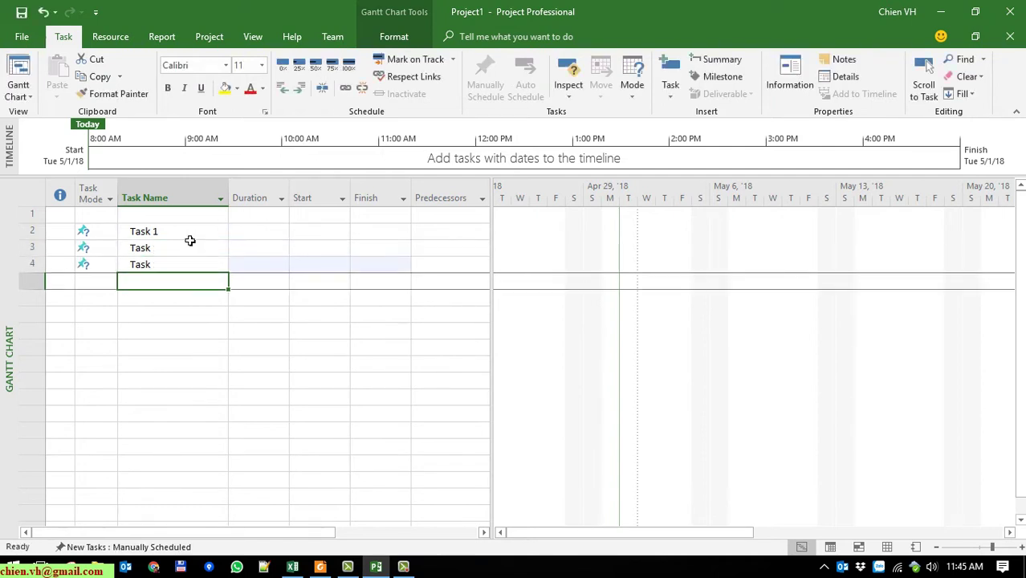
Paste the 'Task' name down into each row through row 10.
key(Up)
key(Down)
text(Task)
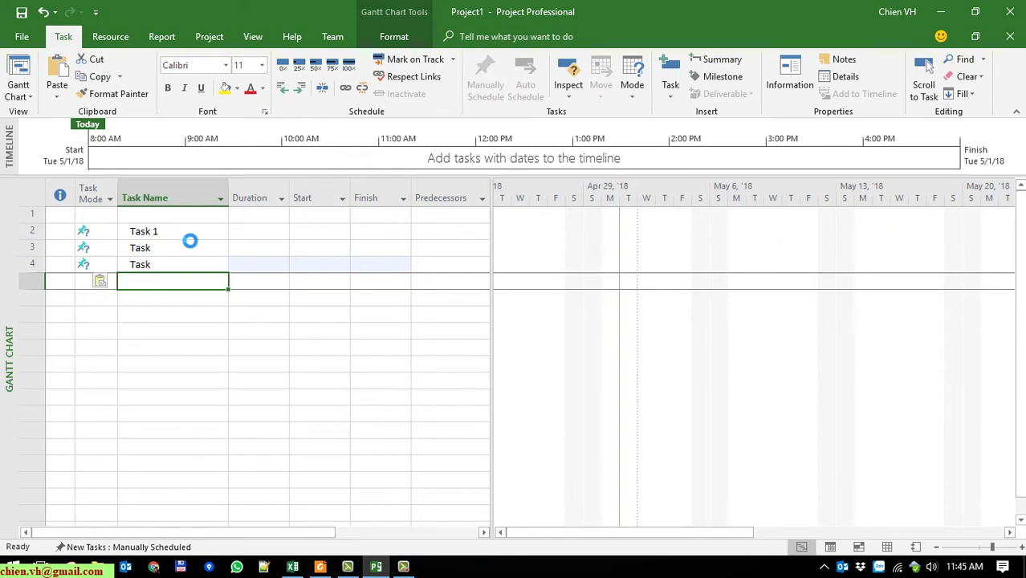
key(Down)
text(Task)
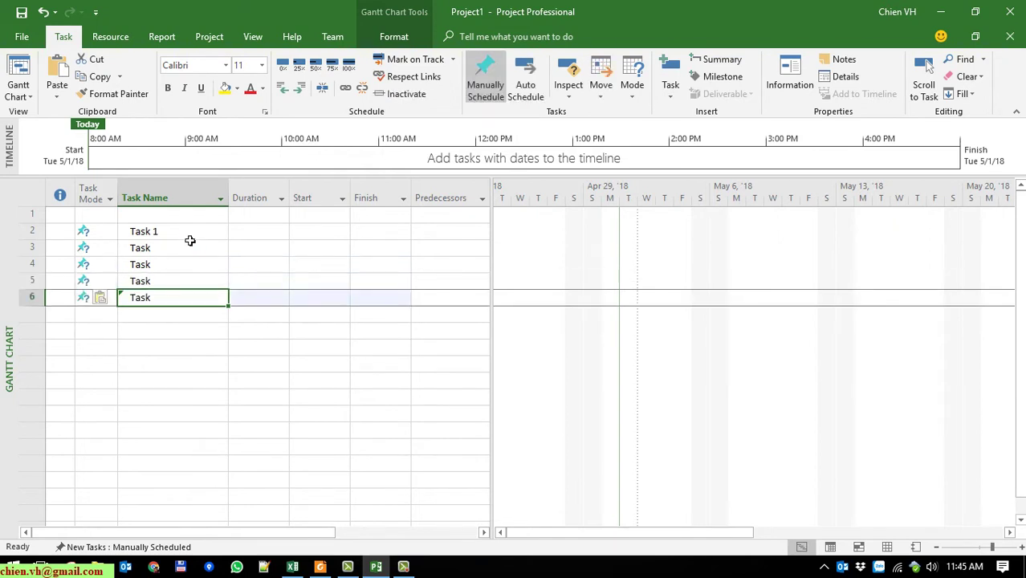
key(Down)
text(Task)
key(Down)
text(Task)
key(Down)
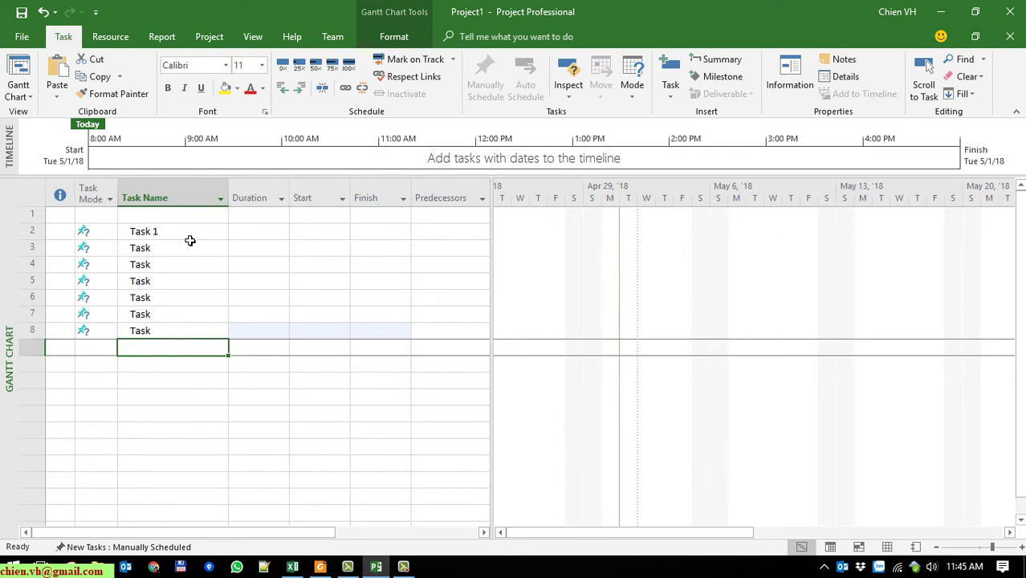
key(ctrl+v)
key(Down)
key(ctrl+v)
Copy the nine task names in rows 2–10 and paste them into rows 11–19.
drag(180, 235, 190, 369)
key(ctrl+c)
click(164, 390)
key(ctrl+v)
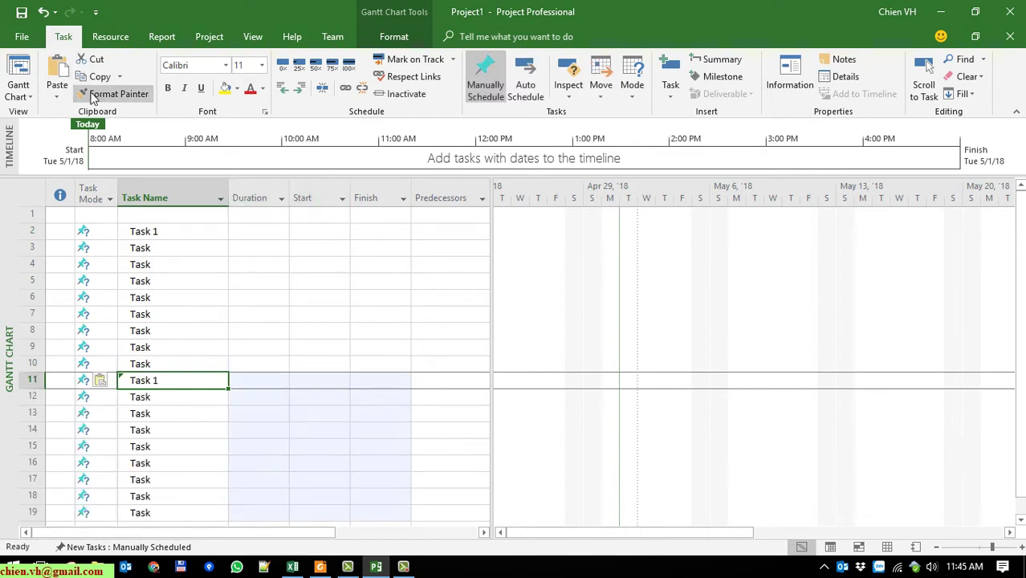
Switch to the Task Sheet view and delete the empty first row.
click(19, 96)
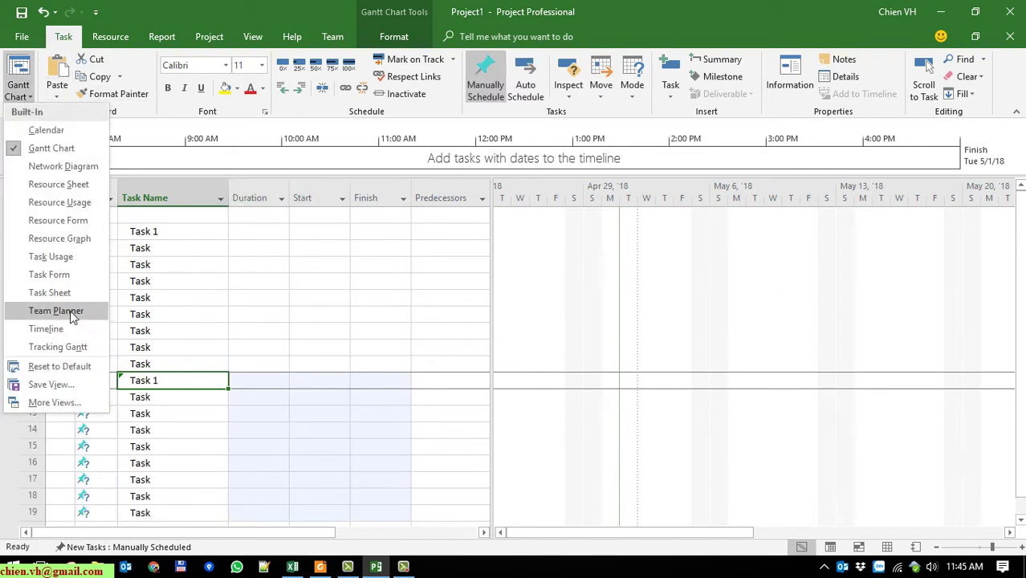
click(69, 292)
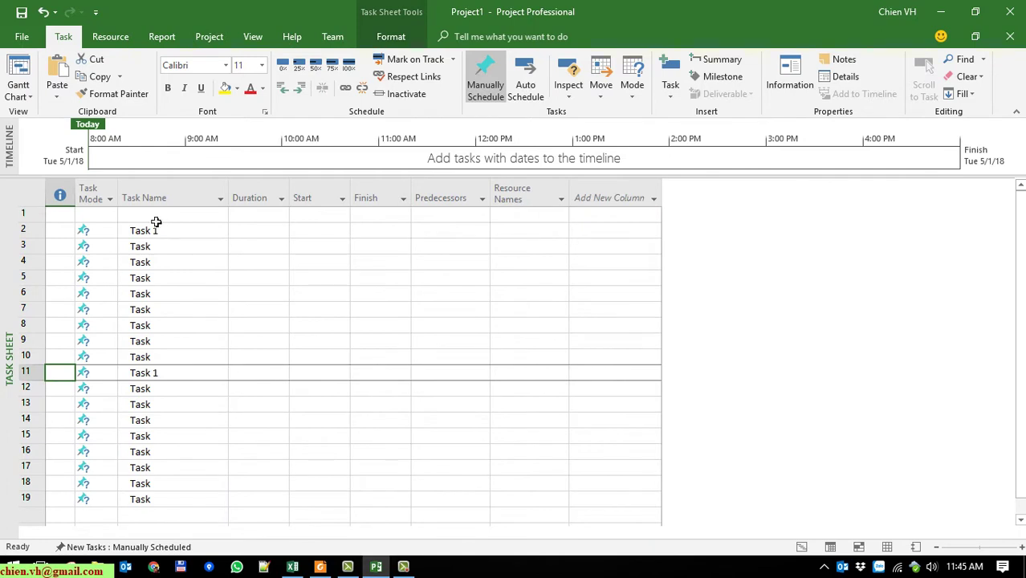
click(57, 214)
right_click(56, 214)
click(84, 243)
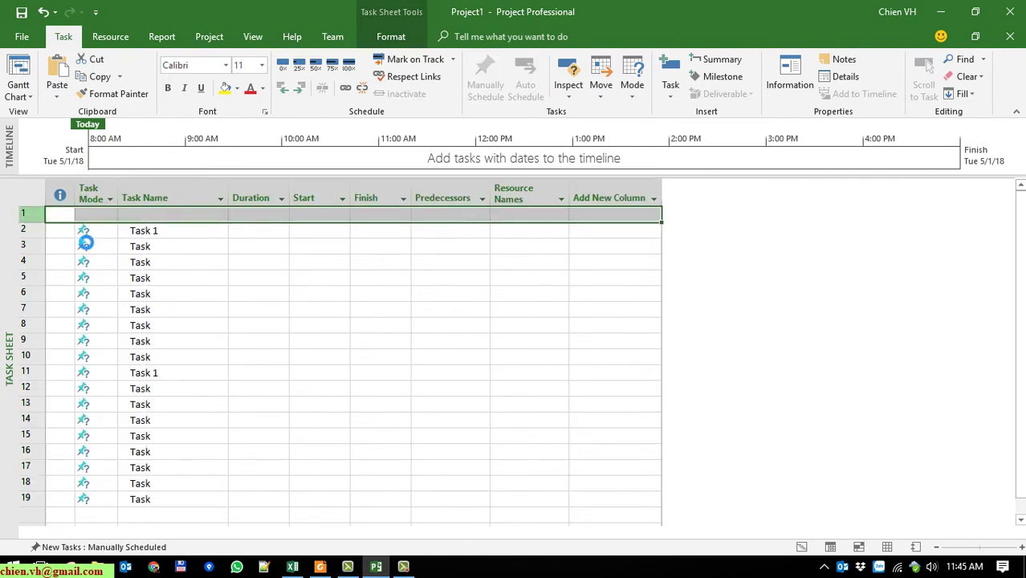
Indent rows 2–9 as subtasks under Task 1.
click(223, 345)
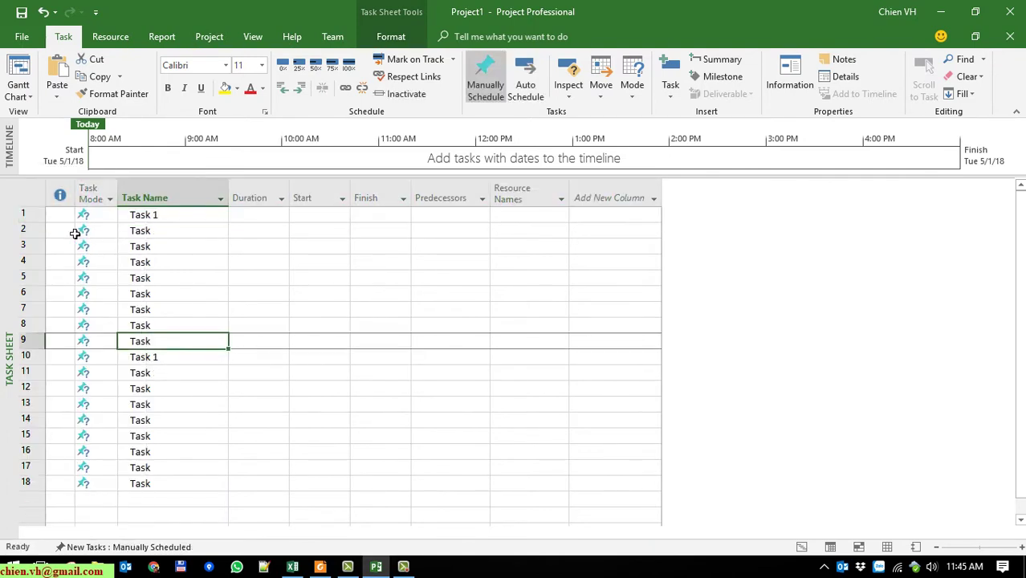
click(161, 237)
shift+click(191, 347)
click(300, 87)
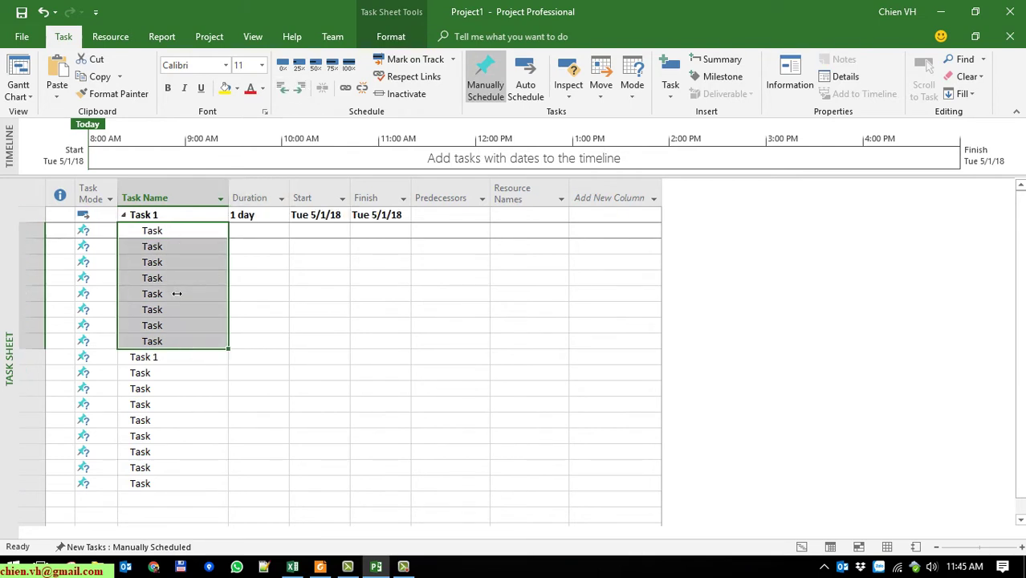
click(184, 372)
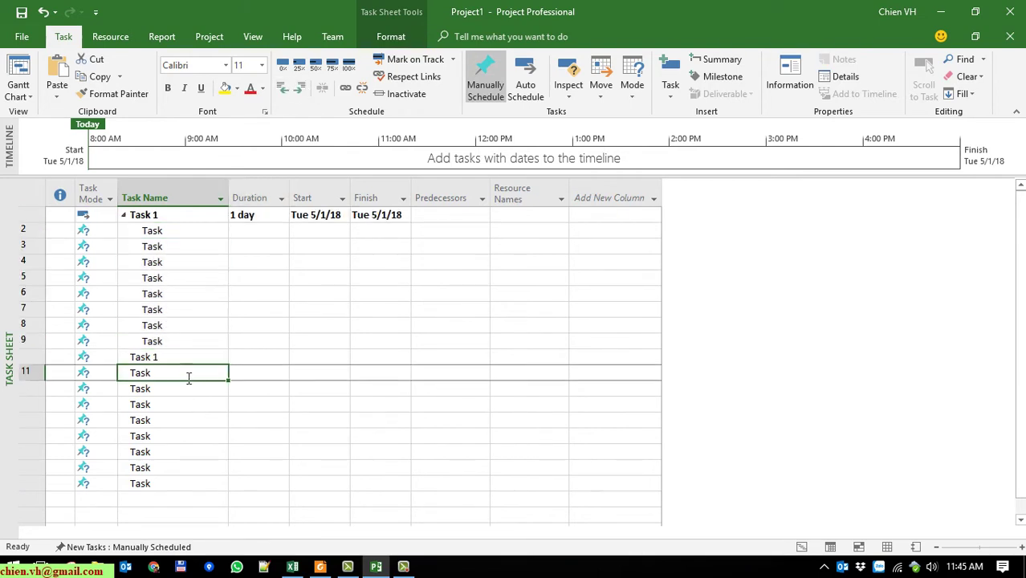
click(190, 237)
shift+click(199, 349)
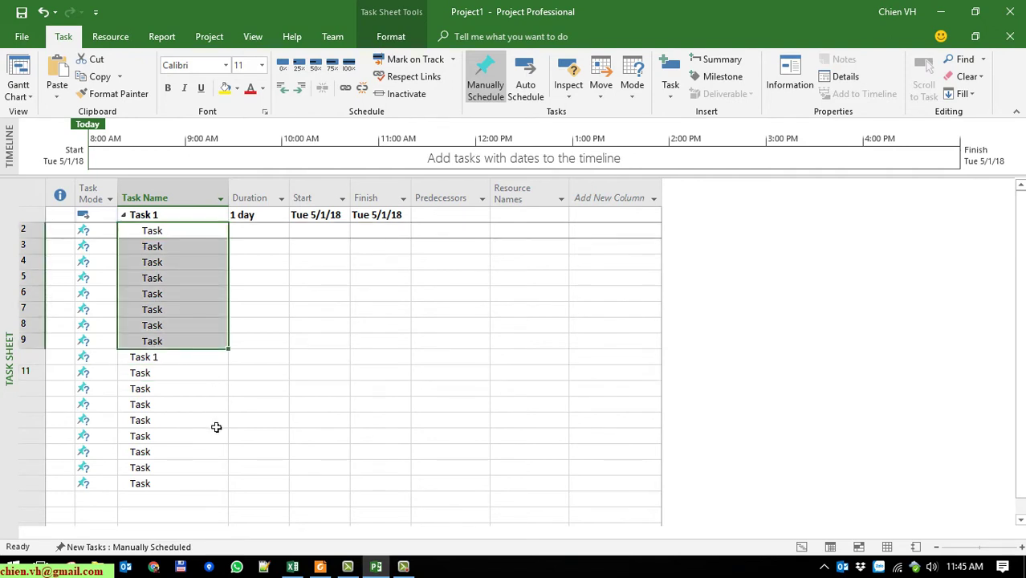
Rename row 10 to 'Task 2' and indent rows 11–18 beneath it.
click(173, 360)
click(173, 361)
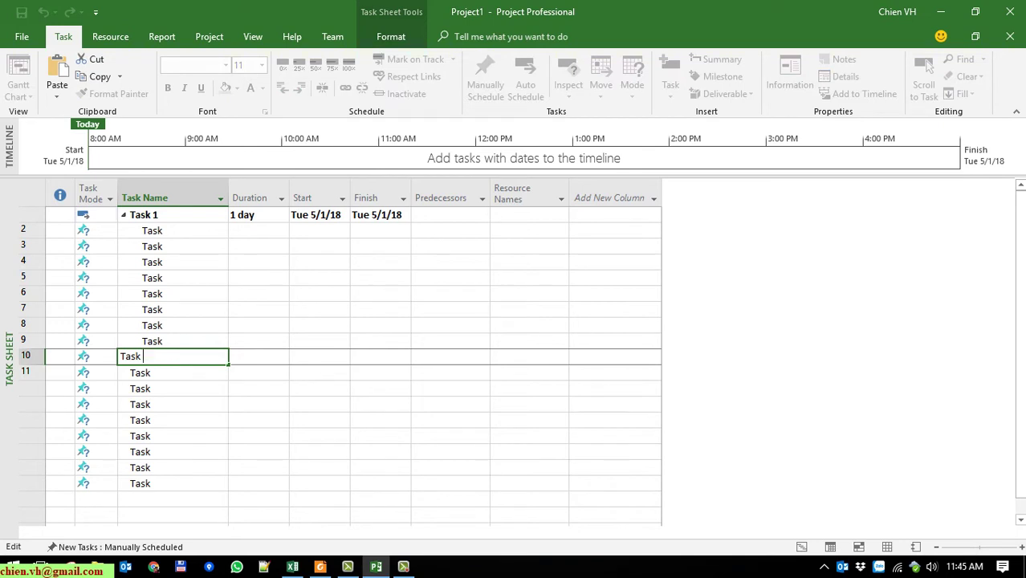
text(2)
click(177, 371)
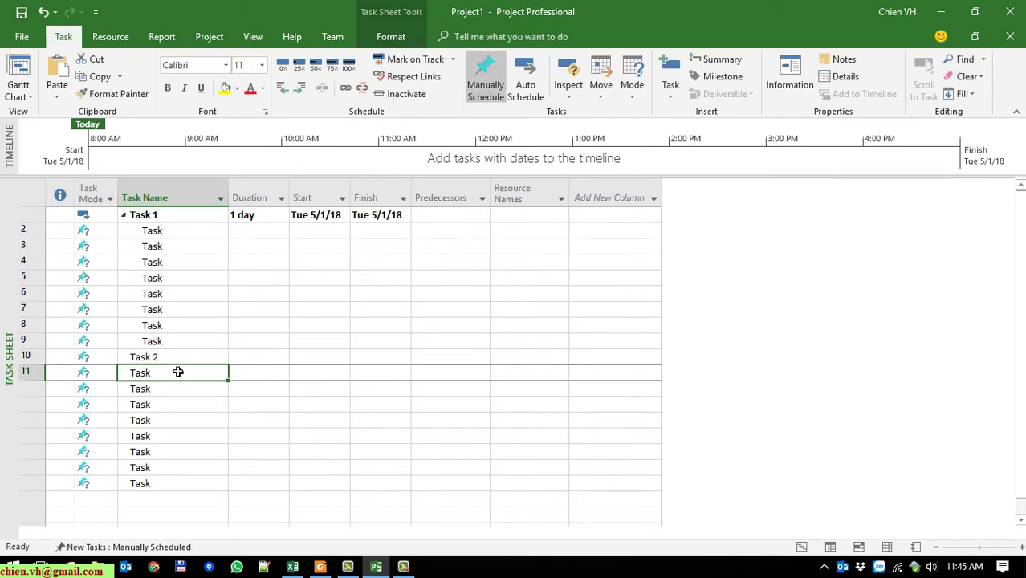
shift+click(198, 485)
click(299, 89)
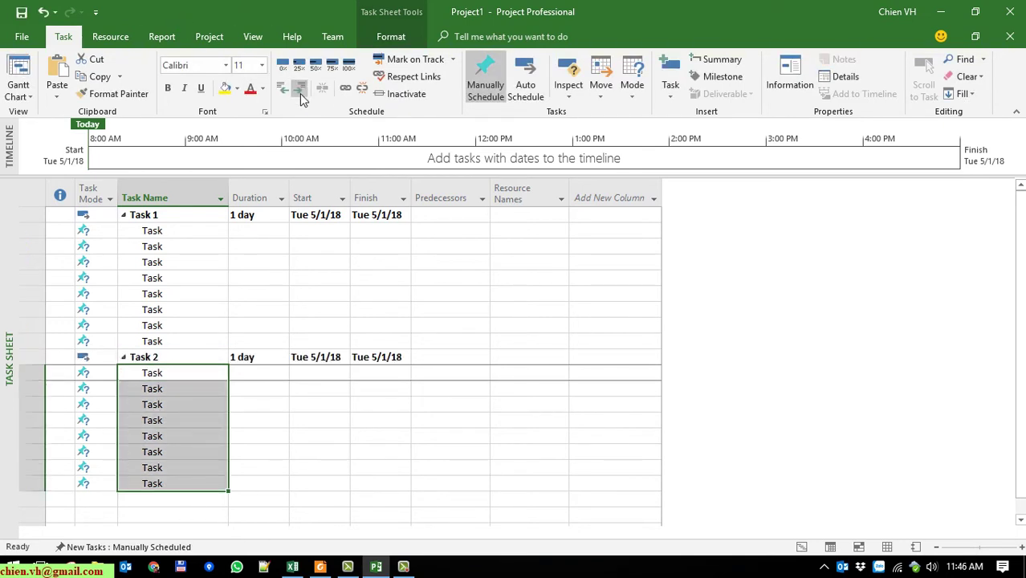
click(186, 503)
Set the whole Task Mode column to Auto Schedule and widen the Predecessors column slightly.
click(90, 193)
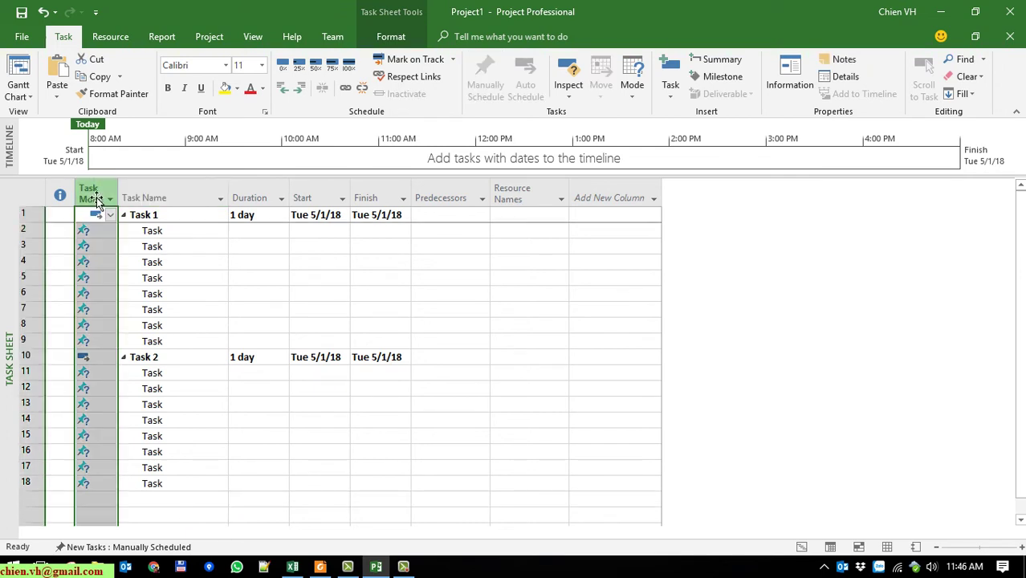
click(525, 85)
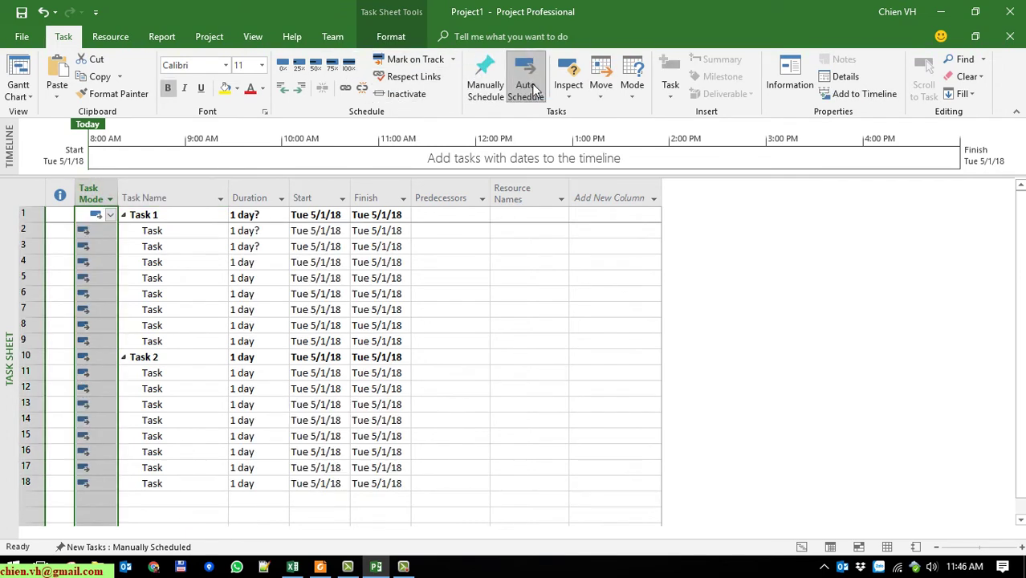
click(174, 521)
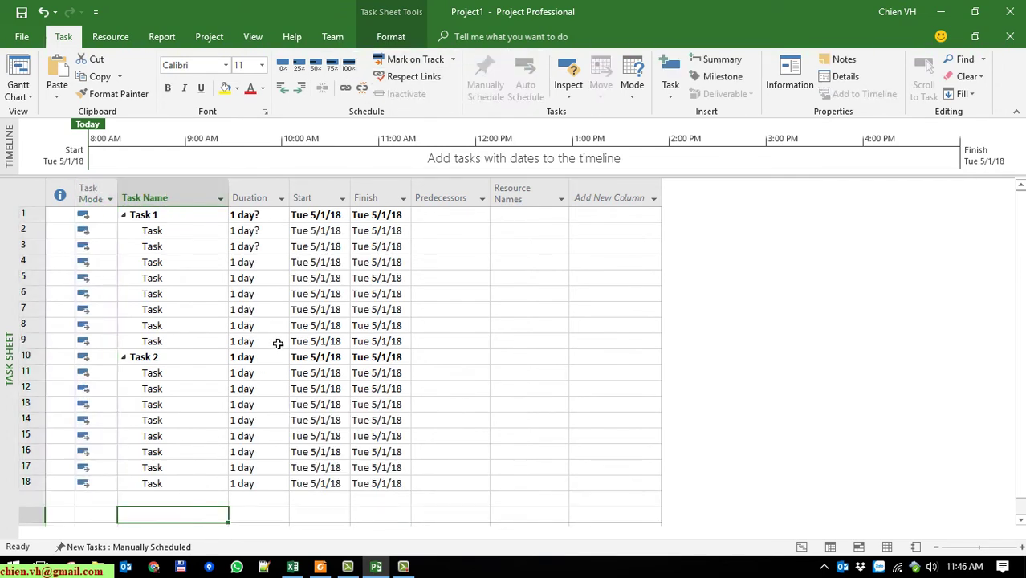
drag(495, 197, 499, 197)
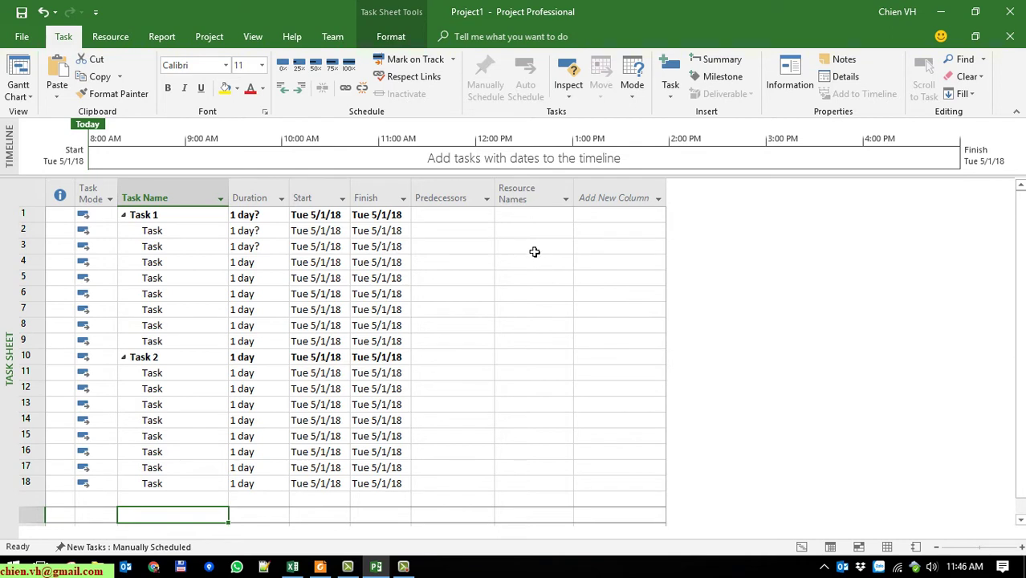
Enter Dev1 as row 2's resource and fill it down through the Task 1 subtasks.
click(529, 233)
text(Dev1)
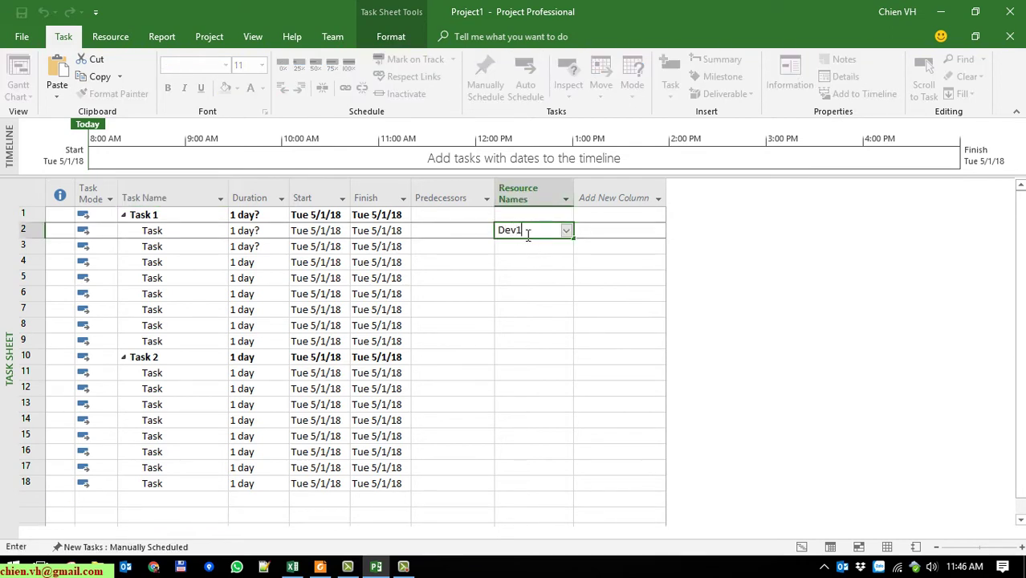
key(Return)
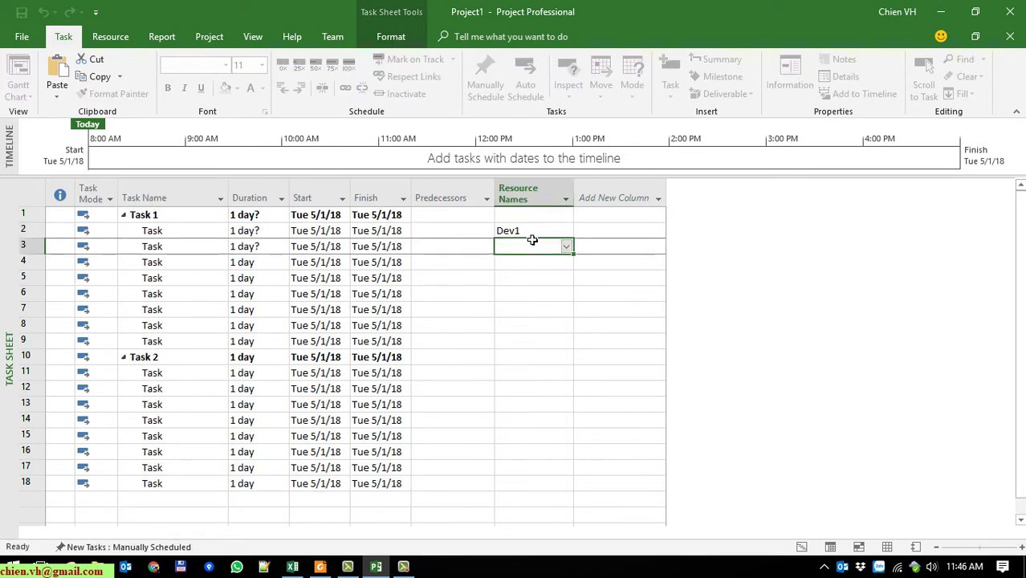
key(ctrl+d)
key(Down)
key(ctrl+d)
key(Down)
key(ctrl+d)
key(Down)
key(ctrl+d)
key(Down)
key(ctrl+d)
key(Down)
key(ctrl+d)
key(Down)
key(ctrl+d)
Fill Dev1 into the Task 2 subtasks, rows 11–18.
key(Down)
key(Down)
key(ctrl+d)
key(Down)
key(ctrl+d)
key(Down)
key(ctrl+d)
key(Down)
key(ctrl+d)
key(Down)
key(ctrl+d)
key(Down)
key(ctrl+d)
key(Down)
key(ctrl+d)
key(Down)
key(ctrl+d)
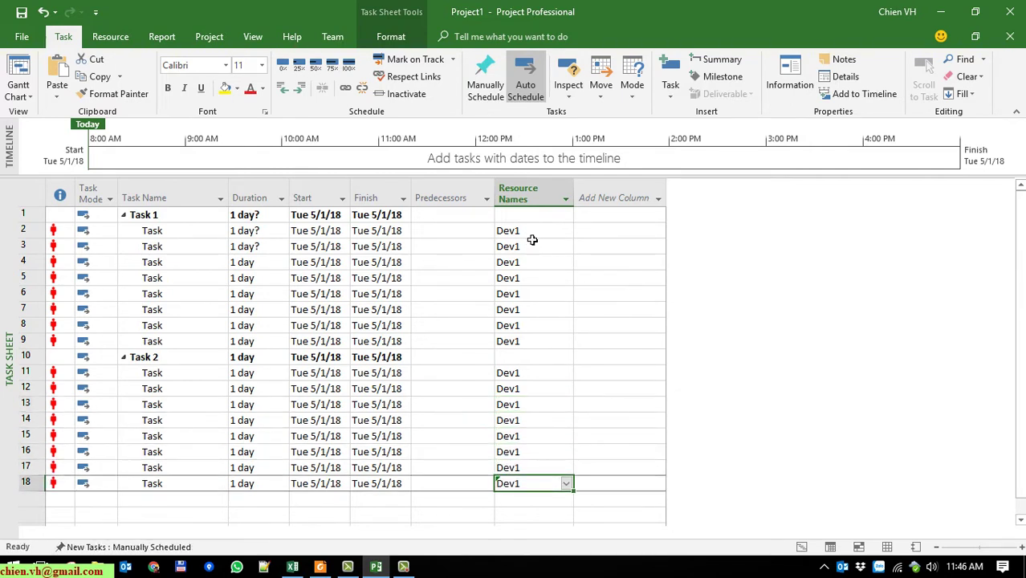
key(Left)
key(Up)
key(Up)
key(Up)
key(Up)
key(Up)
key(Up)
key(Up)
key(Up)
key(Up)
key(Up)
key(Up)
key(Up)
key(Up)
key(Up)
key(Up)
key(Up)
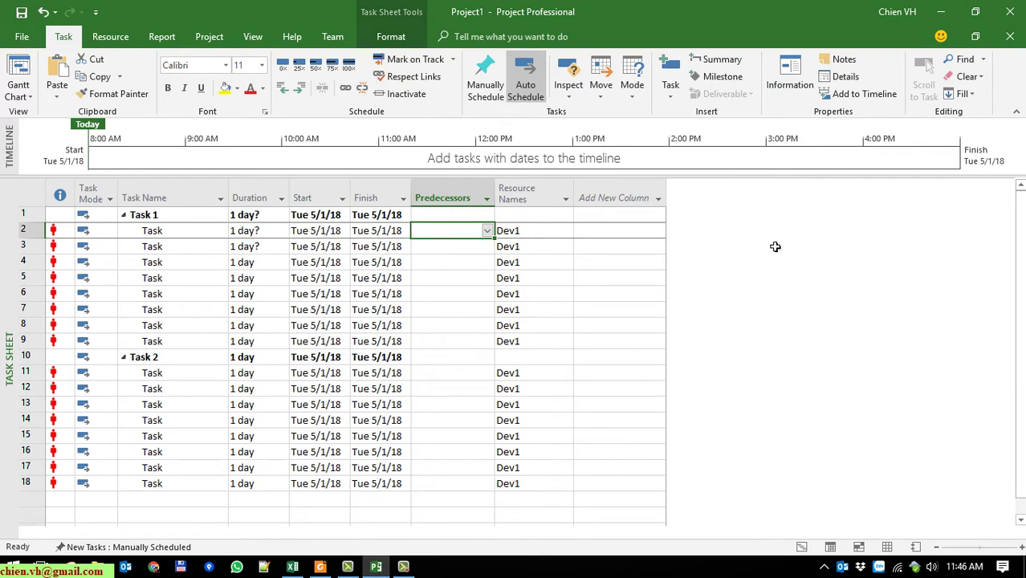
Give rows 3–9 predecessors 2 through 8, chaining the Task 1 subtasks.
key(Down)
text(2)
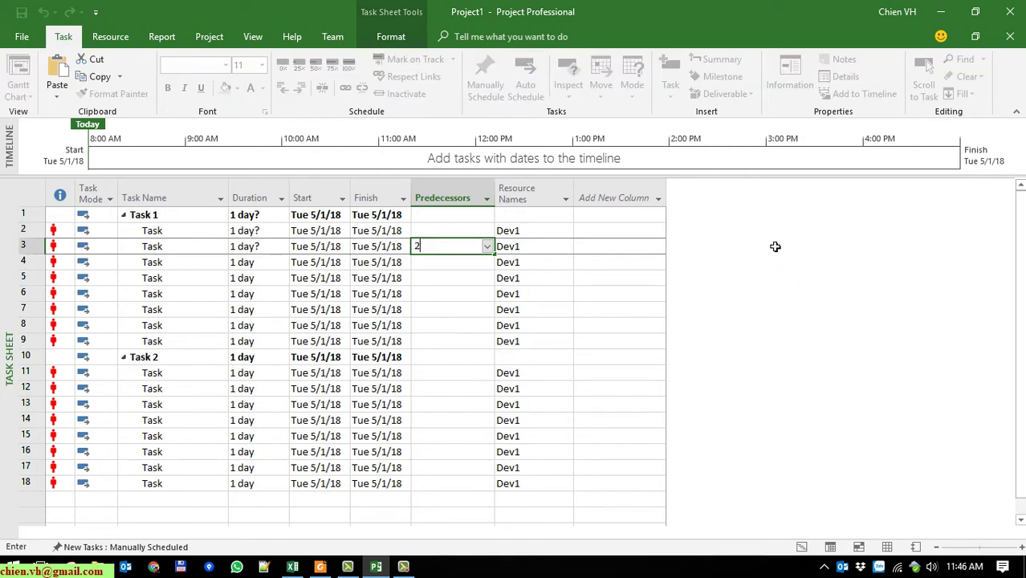
key(Return)
text(3)
key(Return)
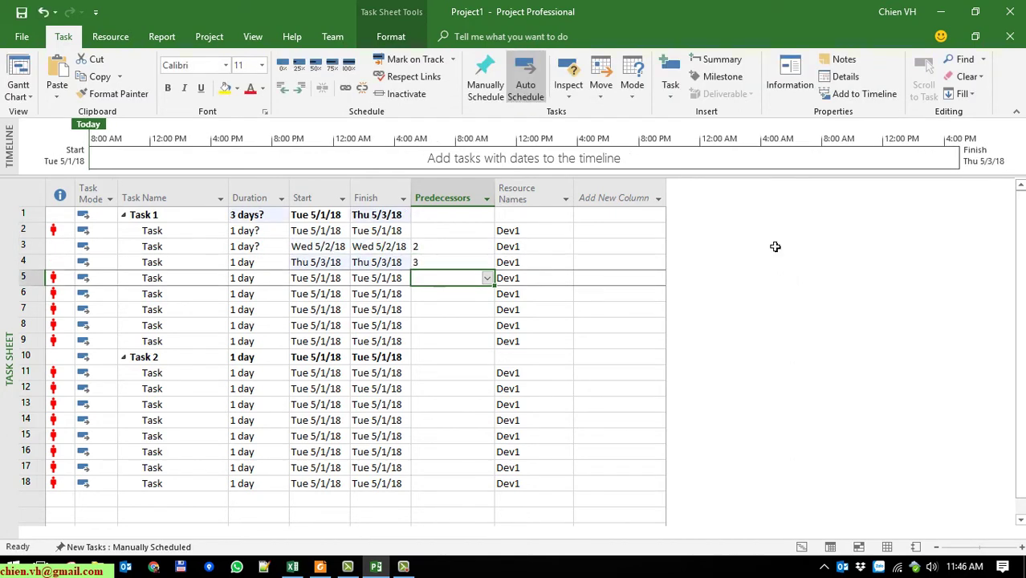
text(4)
key(Return)
text(5)
key(Return)
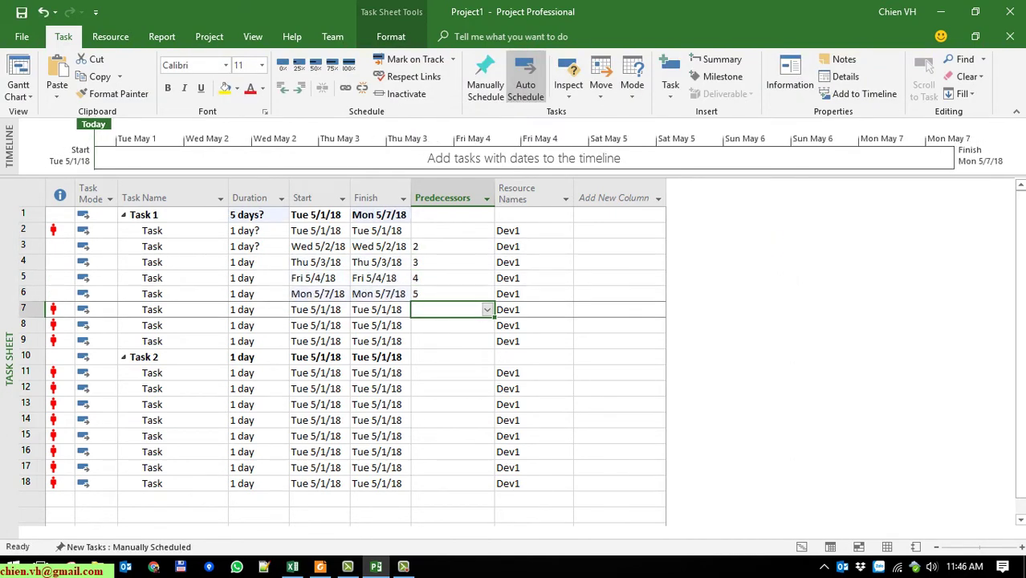
text(6)
key(Return)
text(7)
key(Return)
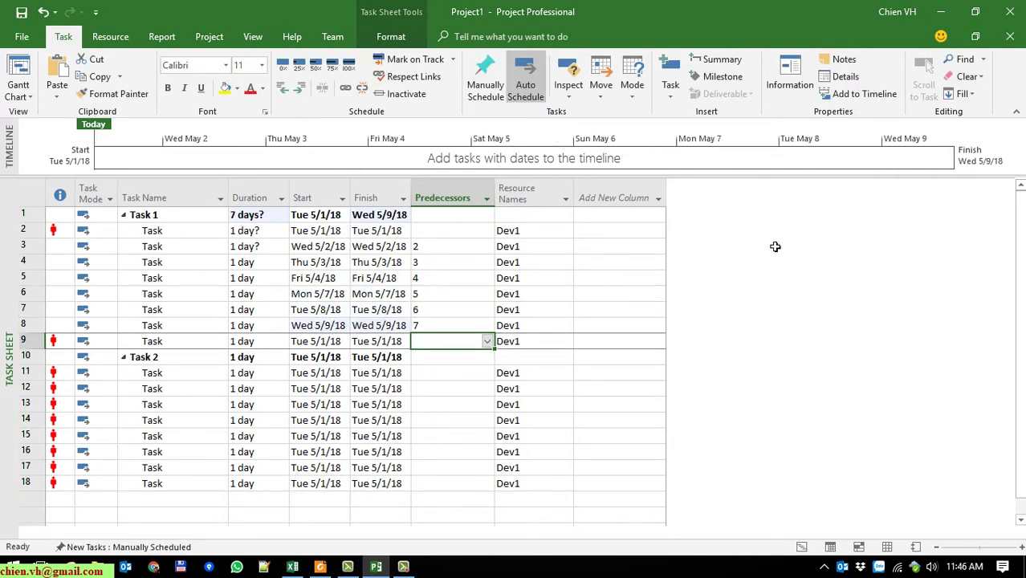
text(8)
key(Return)
key(Return)
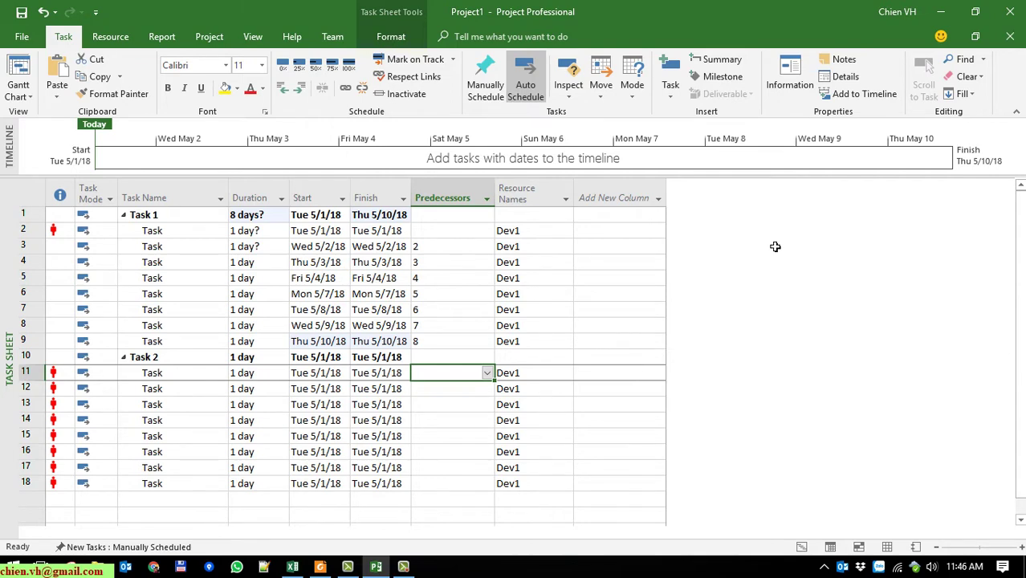
Give rows 11–18 predecessors 9, 11, 12 … 17, chaining the Task 2 subtasks.
text(9)
key(Return)
text(11)
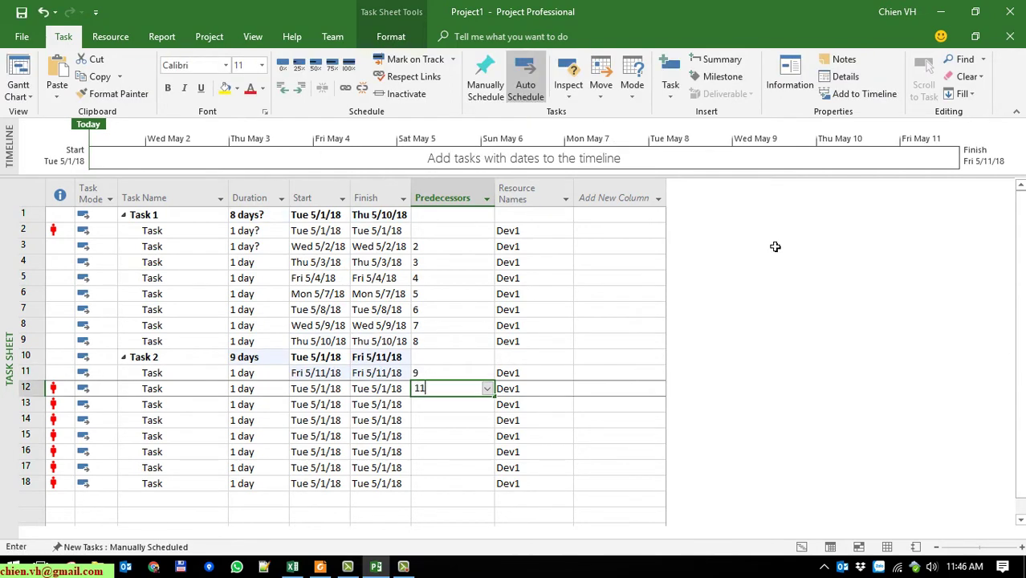
key(Return)
text(12)
key(Return)
text(13,)
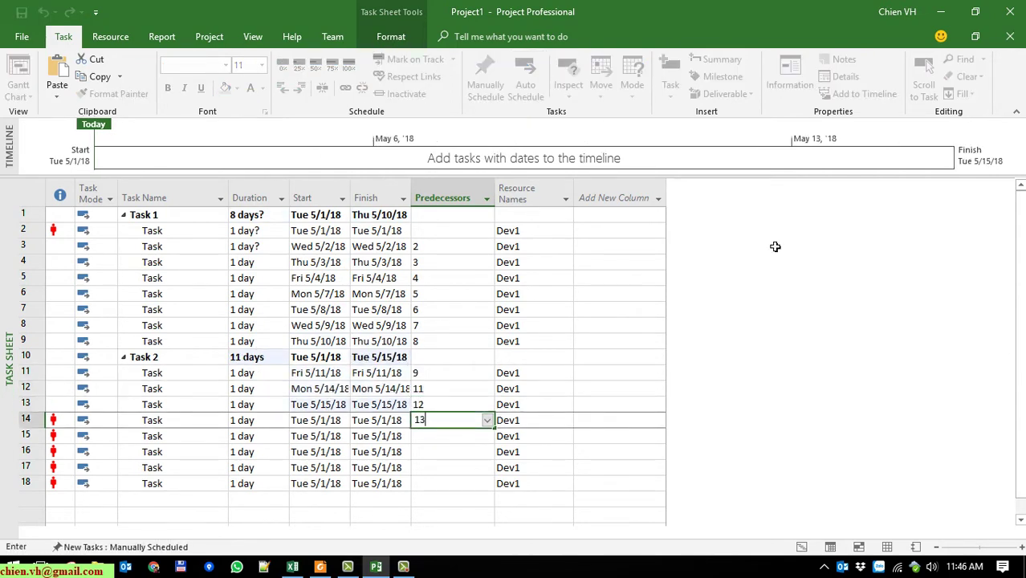
key(Return)
text(14)
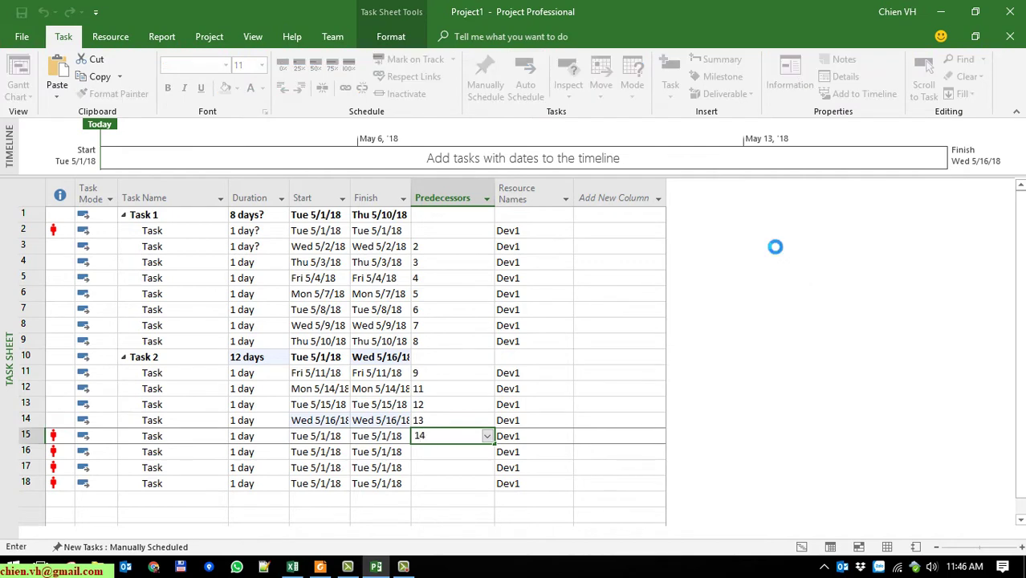
key(Return)
text(15)
key(Return)
text(1)
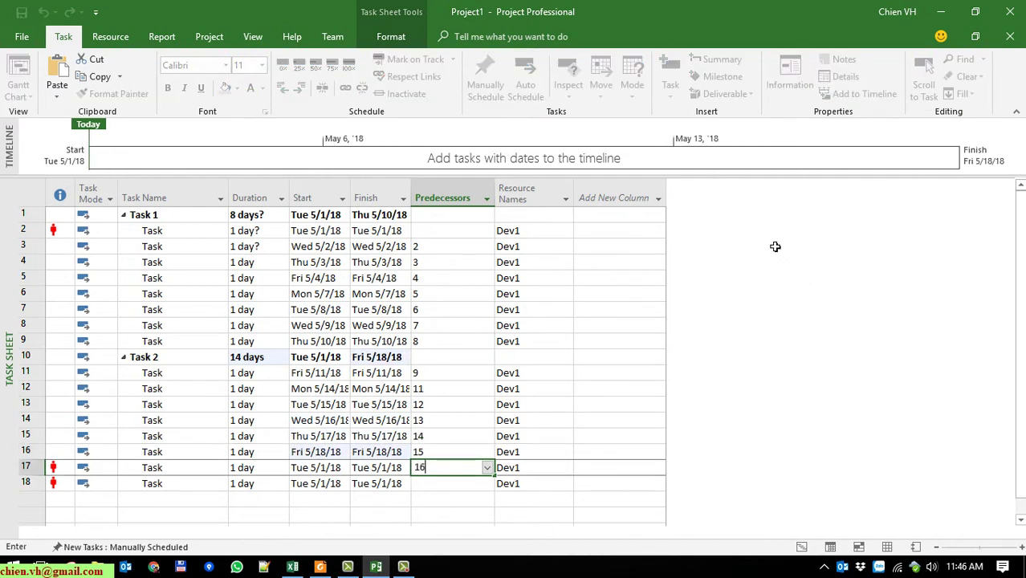
text(6)
key(Return)
text(17)
key(Return)
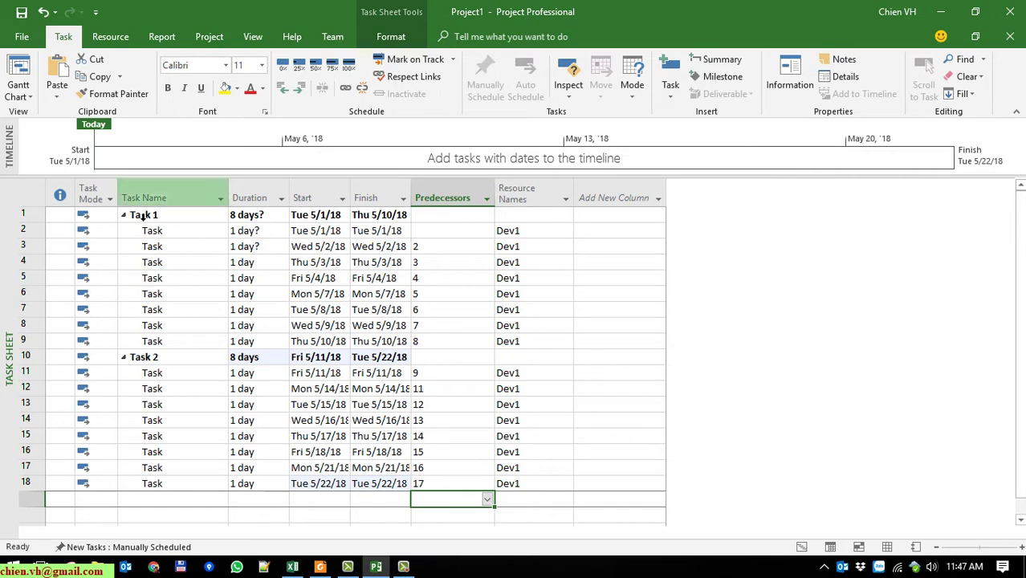
Rename the subtasks in rows 2–5 to Task 1, Task 2, Task 3 and Task 4.
click(200, 233)
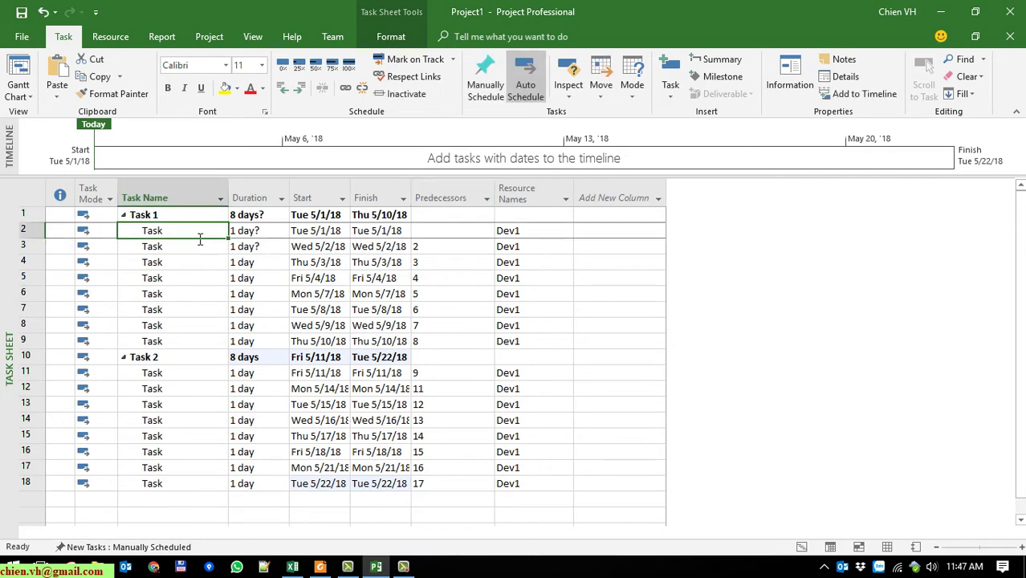
click(200, 234)
text(1)
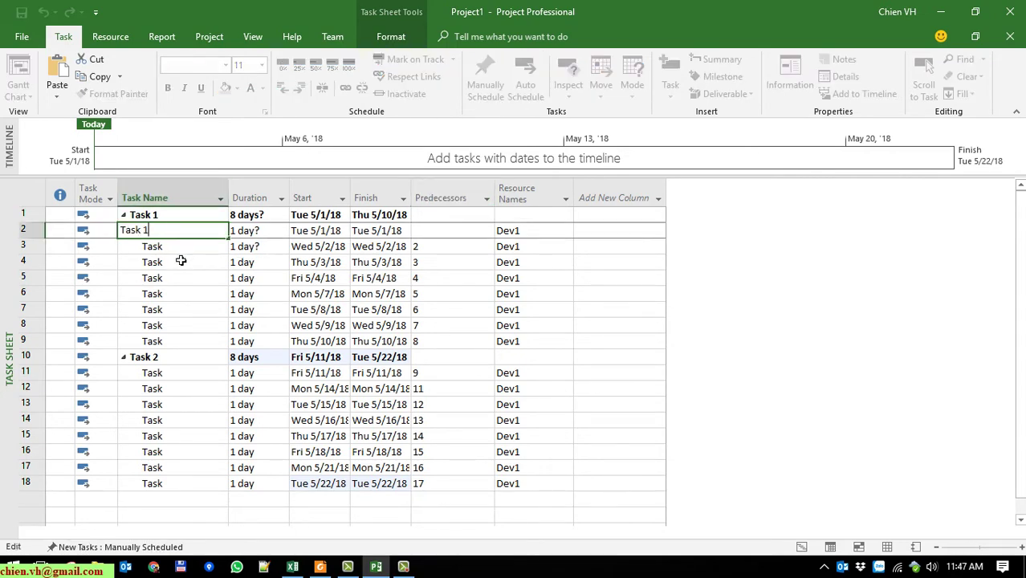
key(Return)
click(177, 252)
text(2)
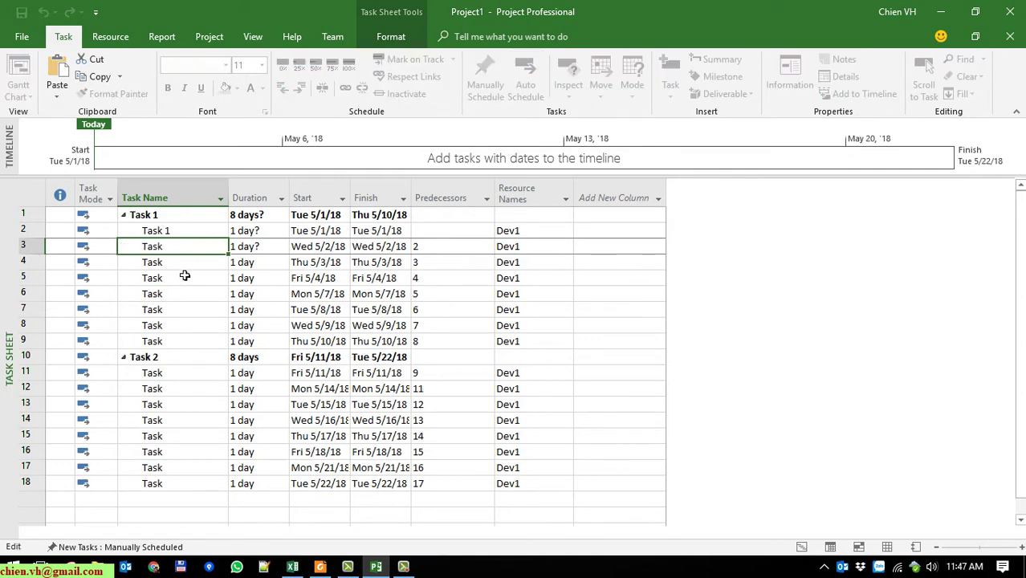
key(Return)
click(180, 268)
text(3)
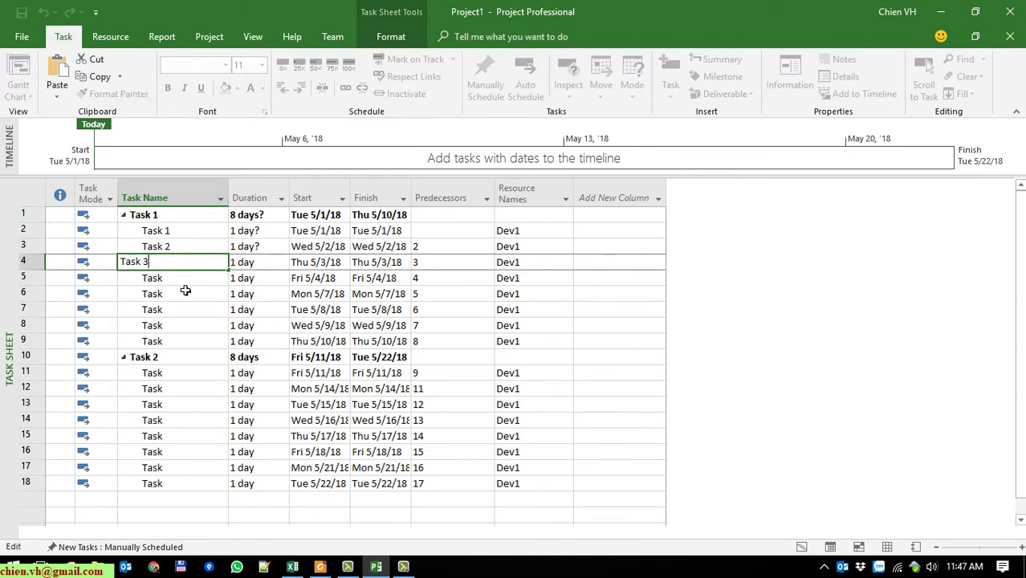
key(Return)
click(179, 284)
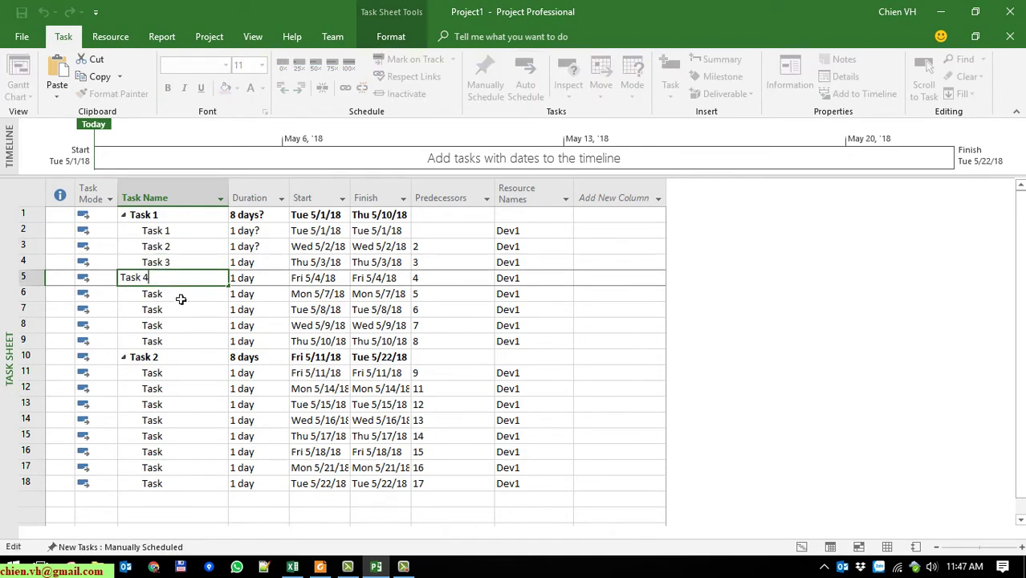
text(4)
key(Return)
Rename rows 6–9 to Task 5 through Task 8, finishing row 9 in Task Information.
click(180, 297)
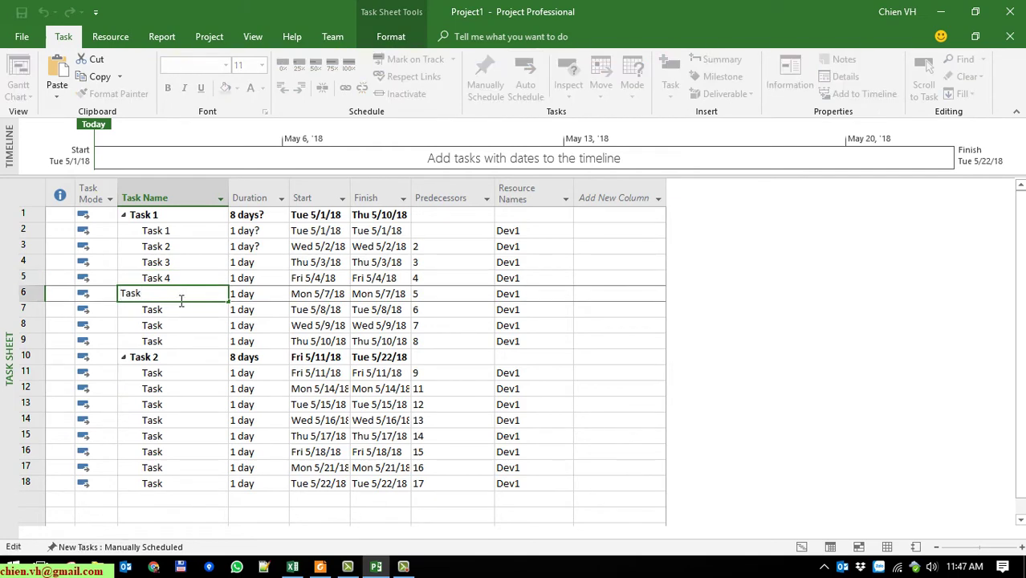
text(5)
key(Return)
click(190, 315)
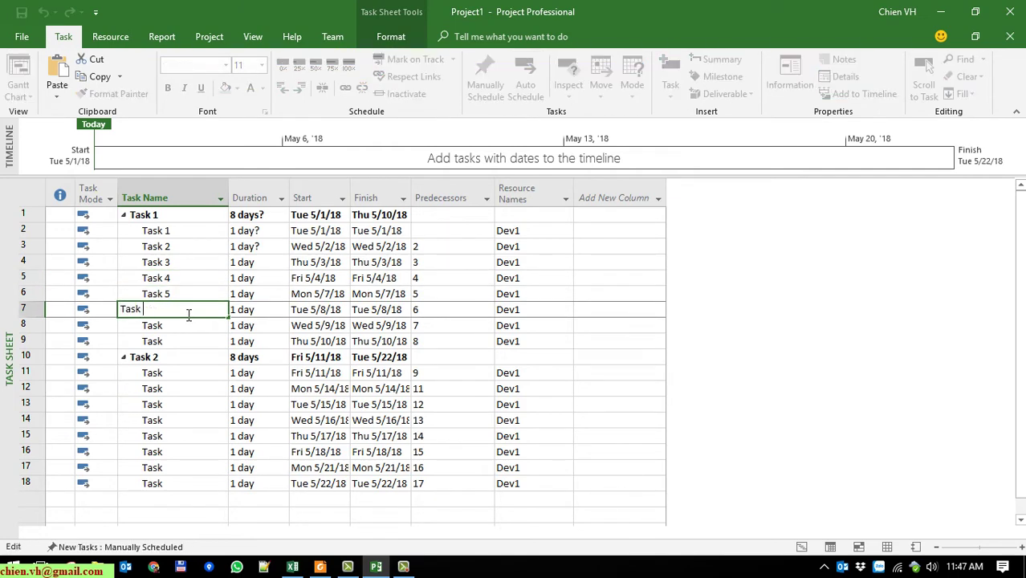
text(6)
key(Return)
click(190, 333)
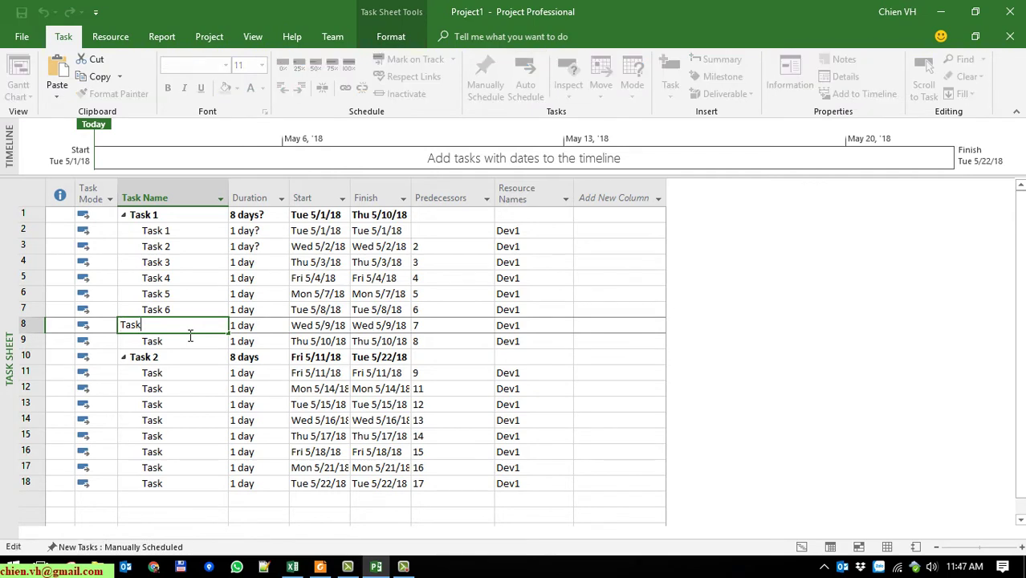
text(7)
key(Return)
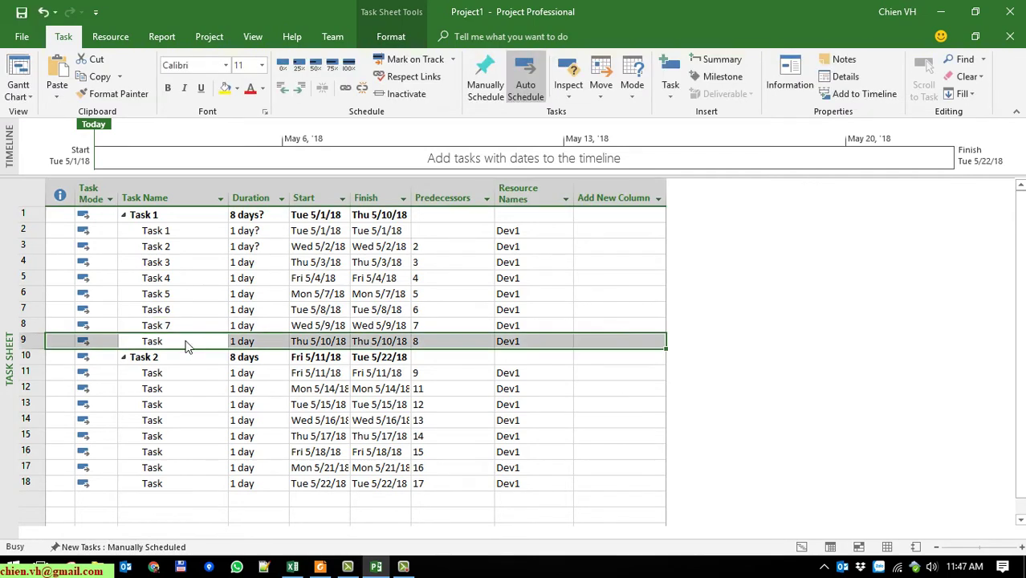
double_click(185, 342)
click(396, 190)
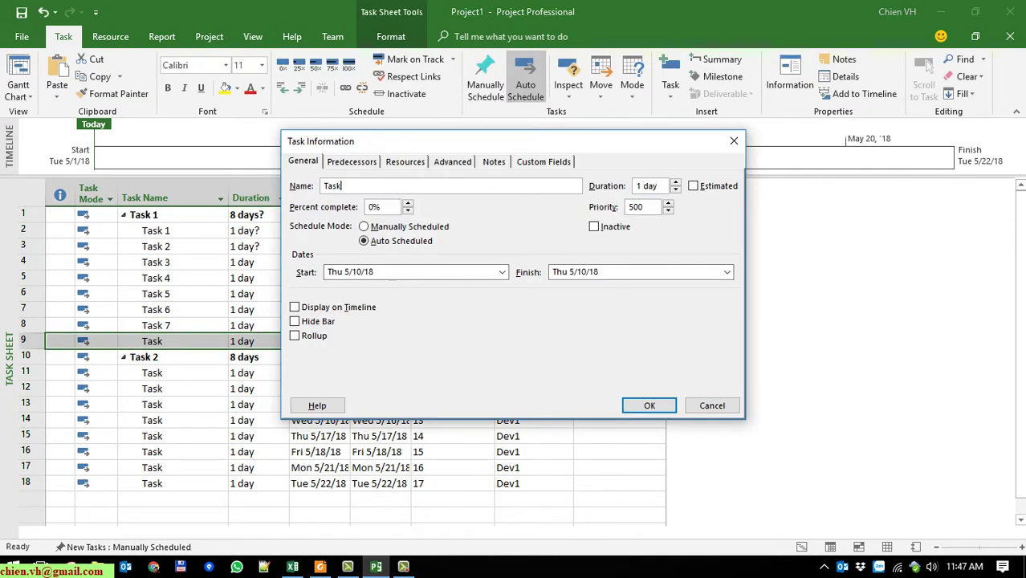
key(Return)
click(196, 392)
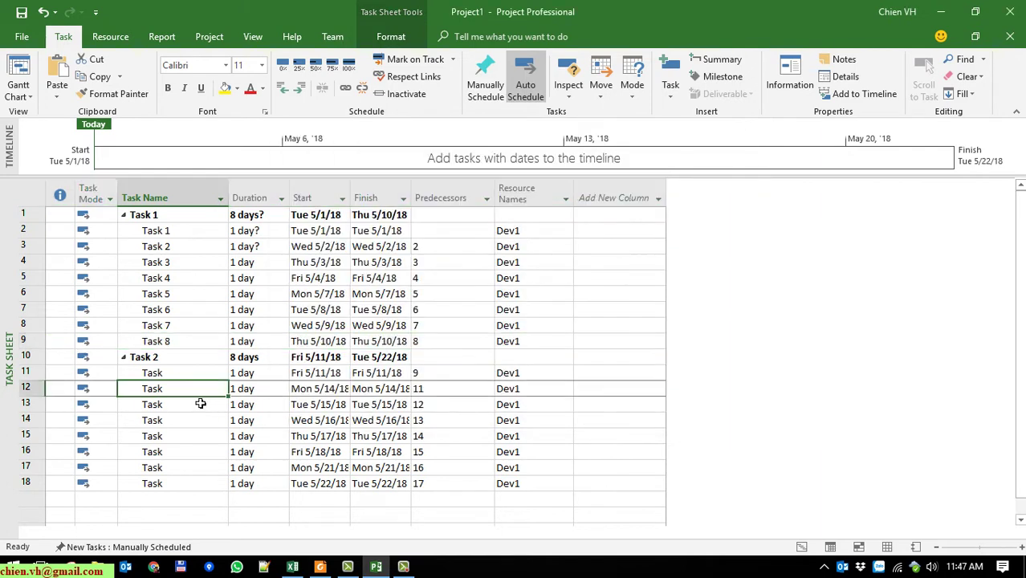
Copy the names Task 1–Task 8 from rows 2–9 into rows 11–18.
click(178, 237)
shift+click(200, 345)
key(ctrl+c)
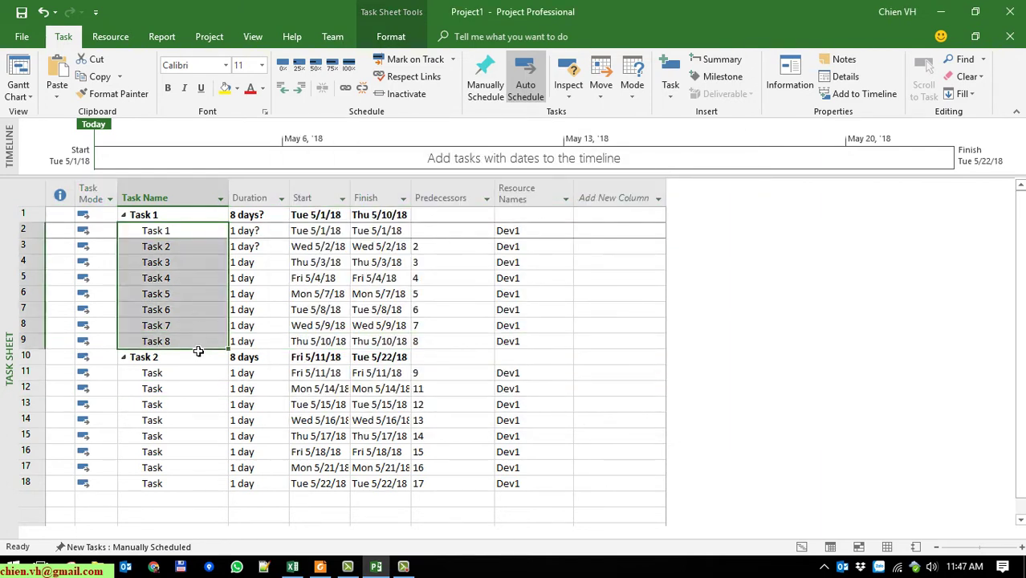
click(186, 385)
shift+click(191, 490)
key(ctrl+v)
click(196, 517)
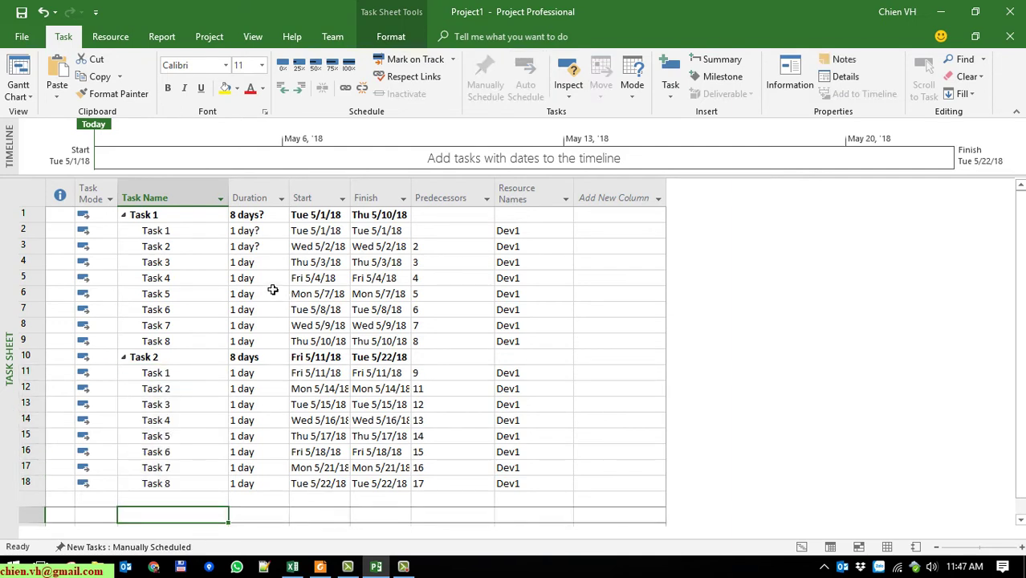
Give Task 1 a 1h duration and paste 1 hr into Task 2–Task 8 under the first summary.
click(275, 234)
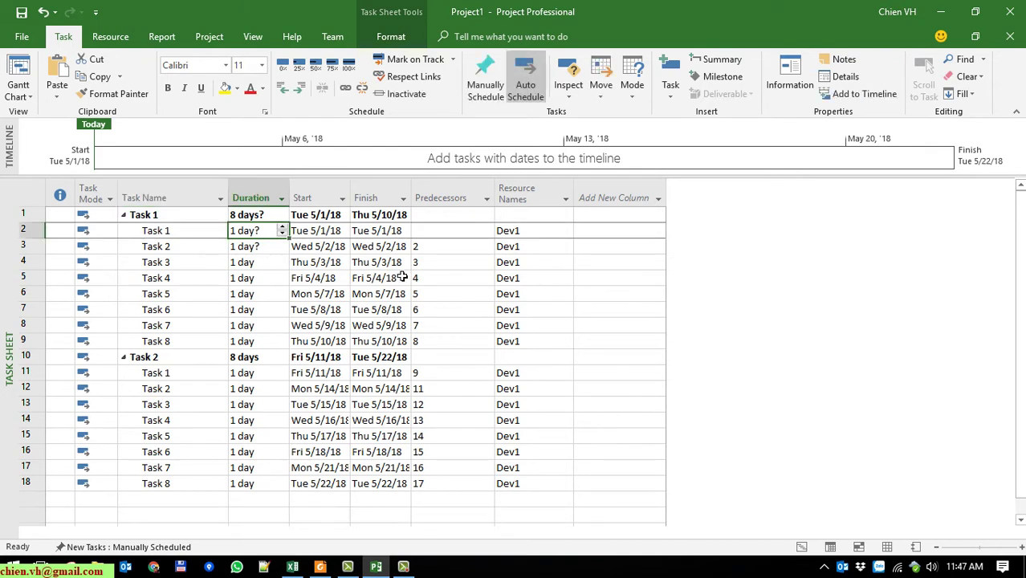
text(1h)
key(Return)
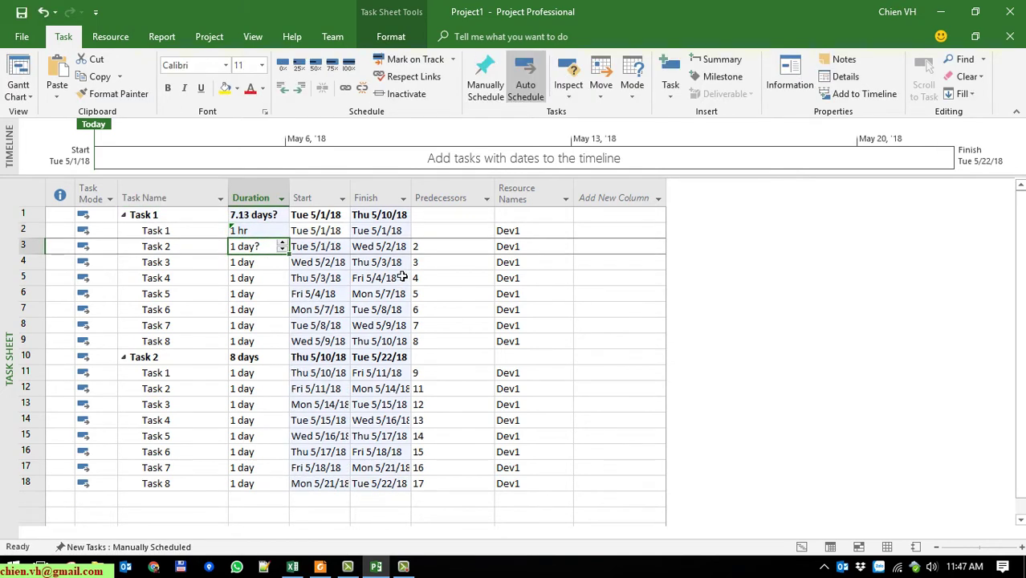
key(Up)
key(Down)
text(1 hr)
key(Down)
text(1 hr)
key(Down)
text(1 hr)
key(Down)
text(1 hr)
key(Down)
key(ctrl+v)
key(Down)
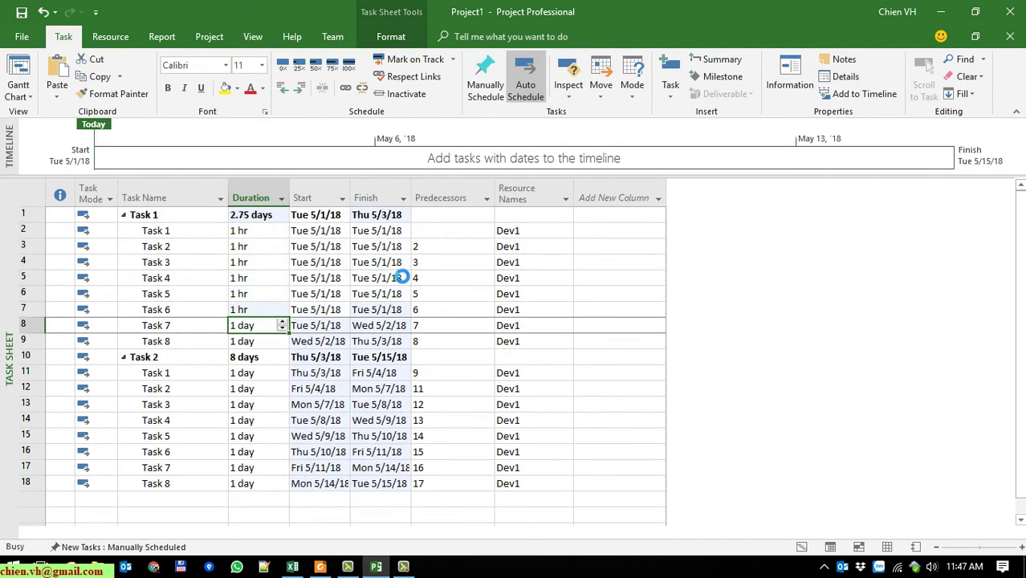
key(ctrl+v)
key(Down)
key(ctrl+v)
Paste the 1 hr duration into all eight subtasks under the Task 2 summary.
key(Down)
key(Down)
text(1 hr)
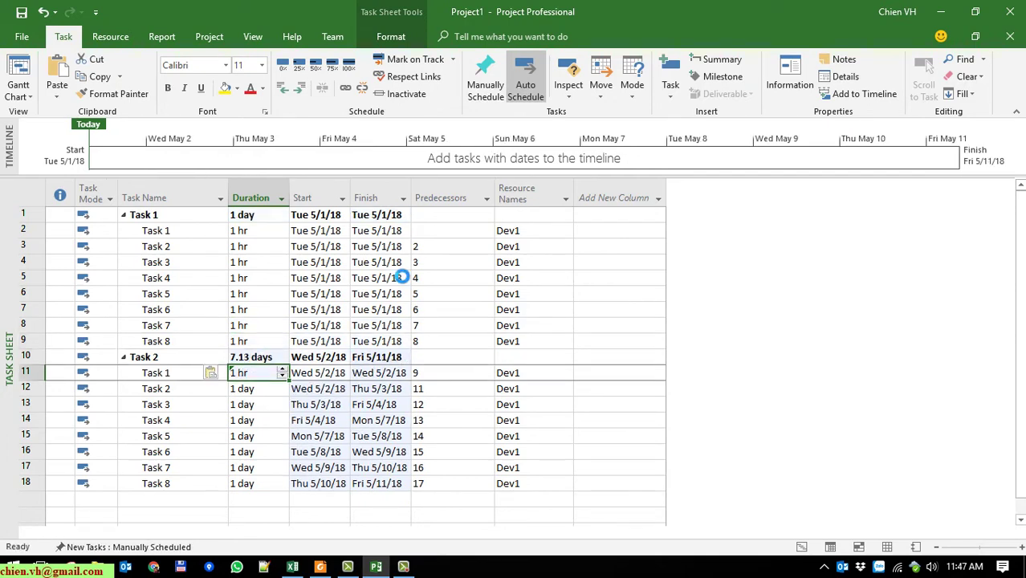
key(Down)
text(1 hr)
key(Down)
text(1 hr)
key(Down)
text(1 hr)
key(Down)
text(1 hr)
key(Down)
text(1 hr)
key(Down)
text(1 hr)
key(Down)
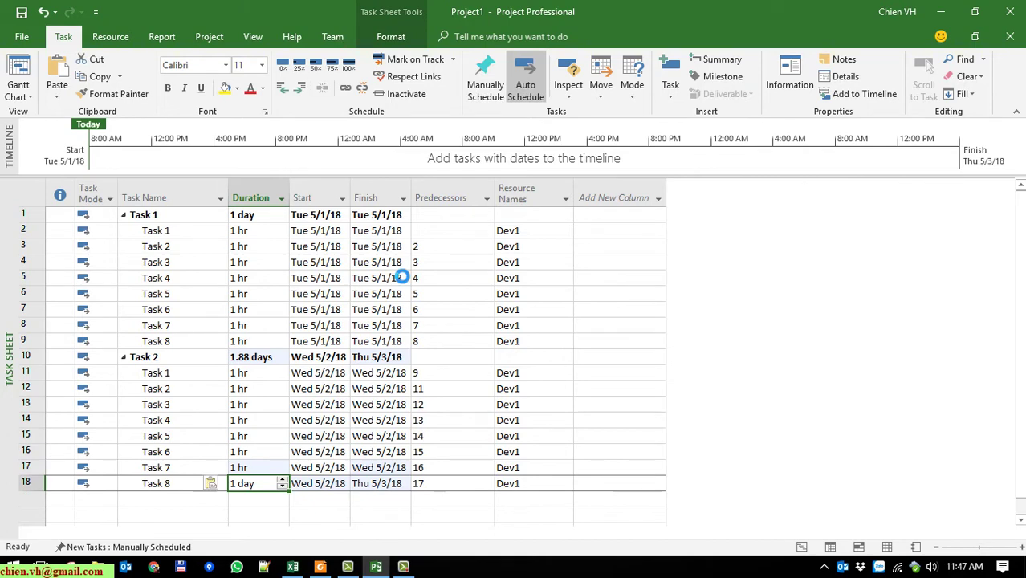
text(1 hr)
key(Up)
key(Up)
key(Up)
key(Up)
key(Up)
key(Up)
key(Up)
key(Up)
key(Up)
key(Up)
key(Up)
key(Up)
key(Up)
key(Up)
key(Up)
key(Up)
key(Up)
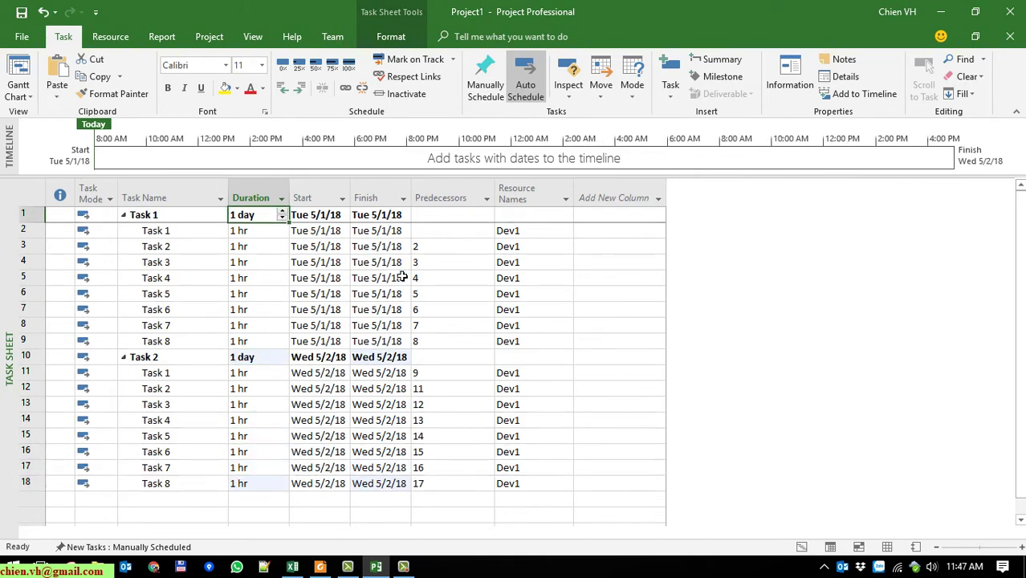
Check the Tue 5/1/18 start date in Project Information and cancel without changes.
click(210, 38)
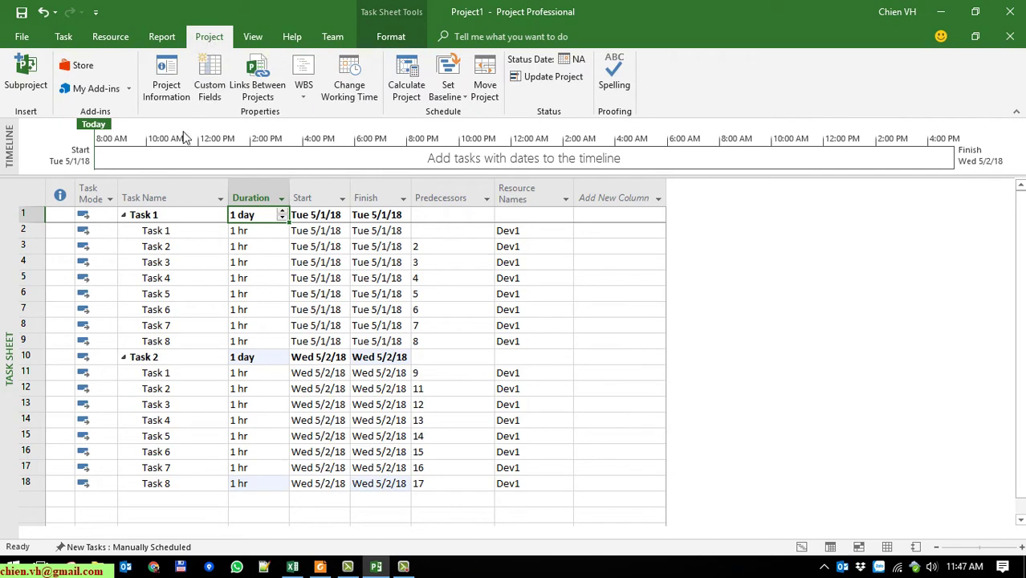
click(171, 78)
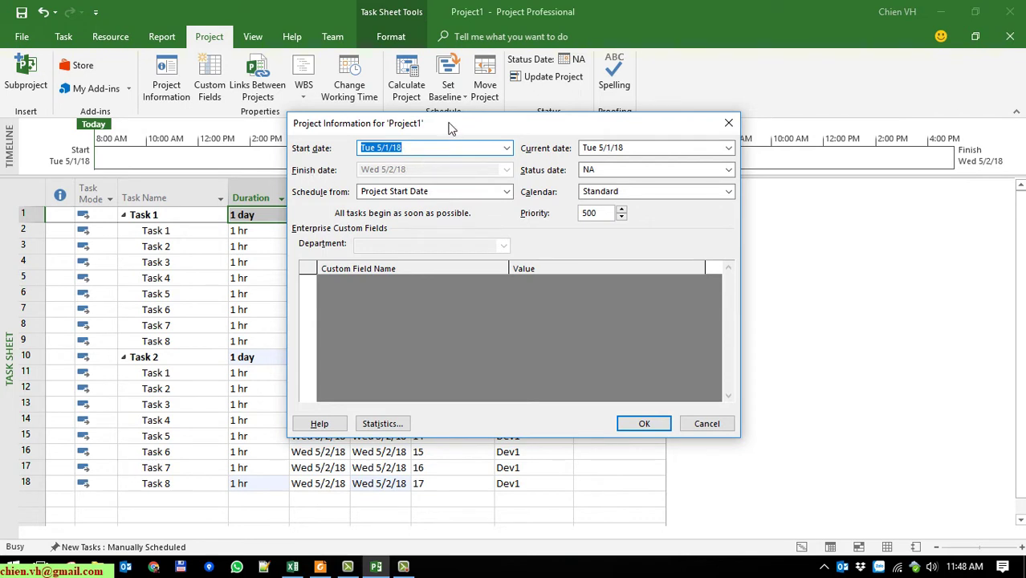
click(427, 149)
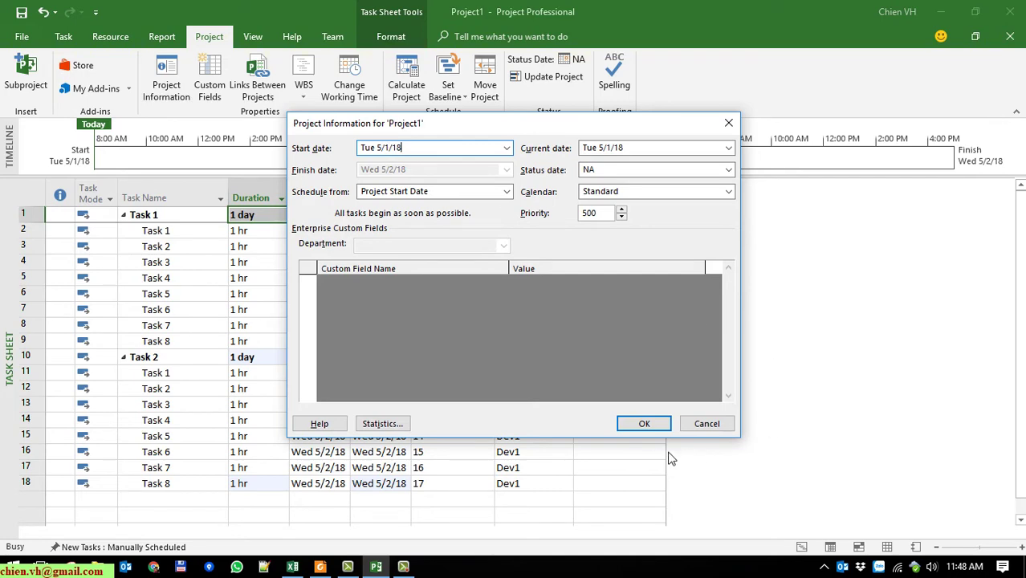
click(715, 426)
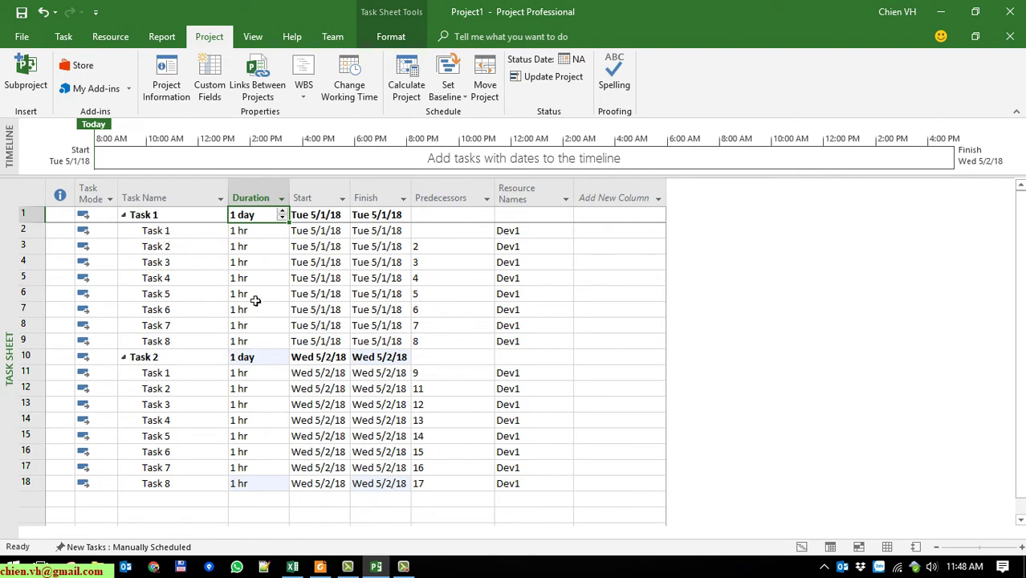
click(209, 236)
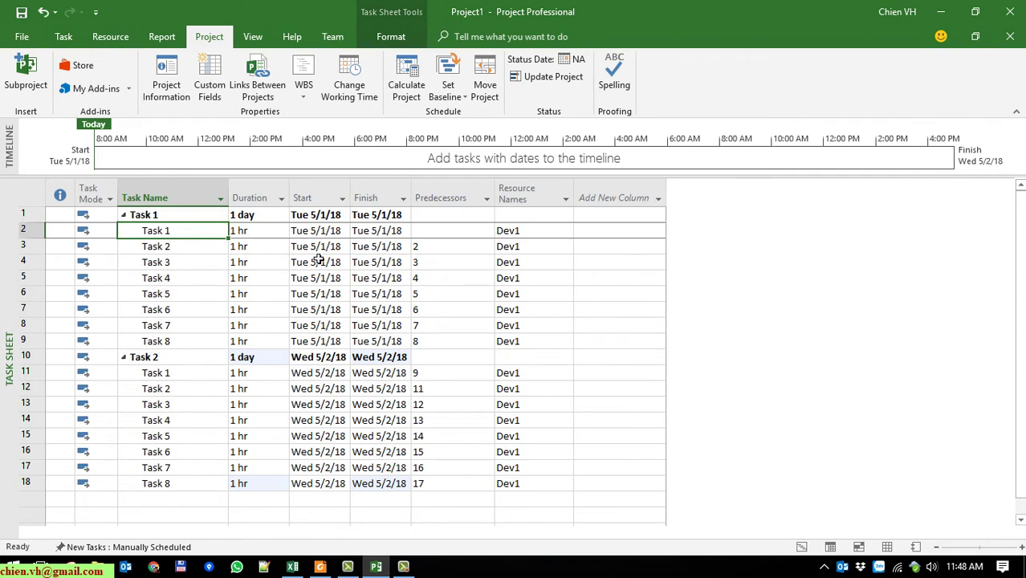
click(195, 220)
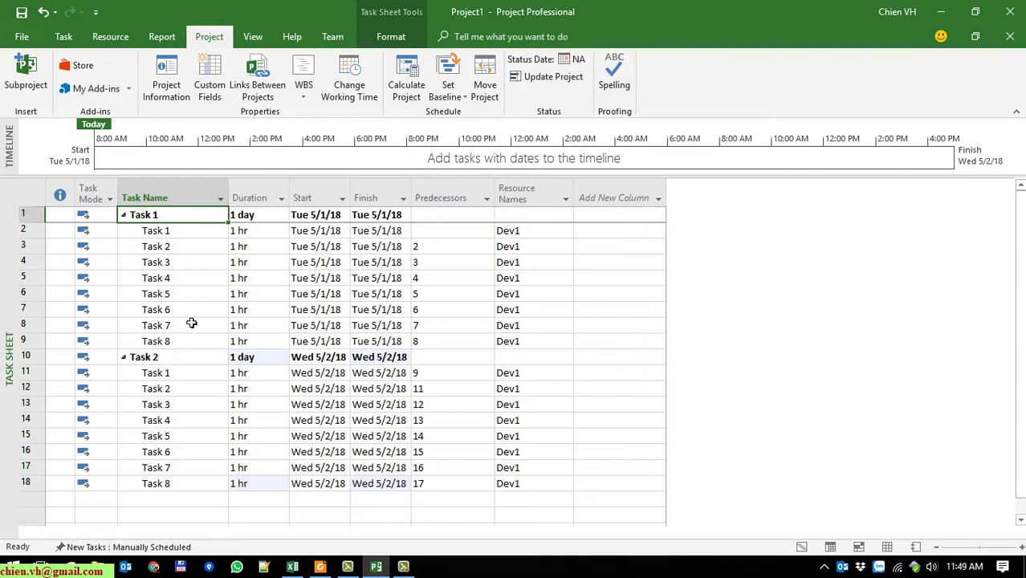
click(37, 320)
drag(38, 322, 56, 247)
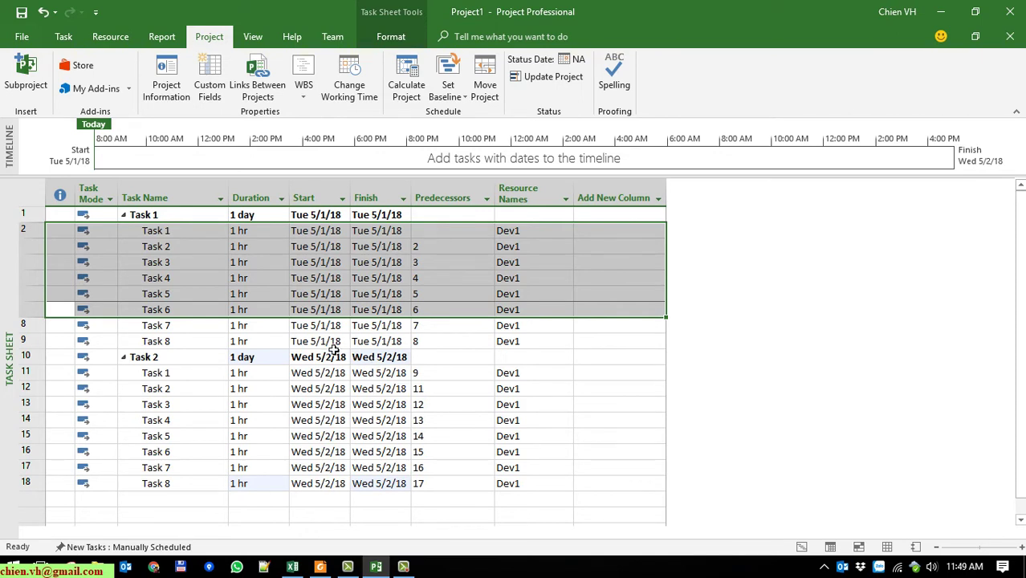
Highlight the Task 7 and Task 8 rows under the Task 1 summary in yellow.
click(203, 343)
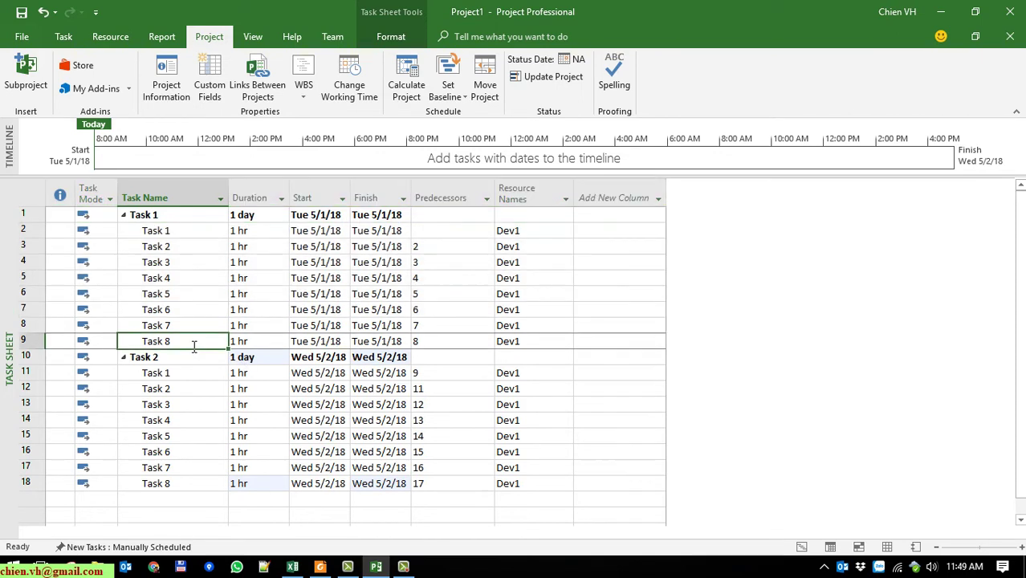
key(Up)
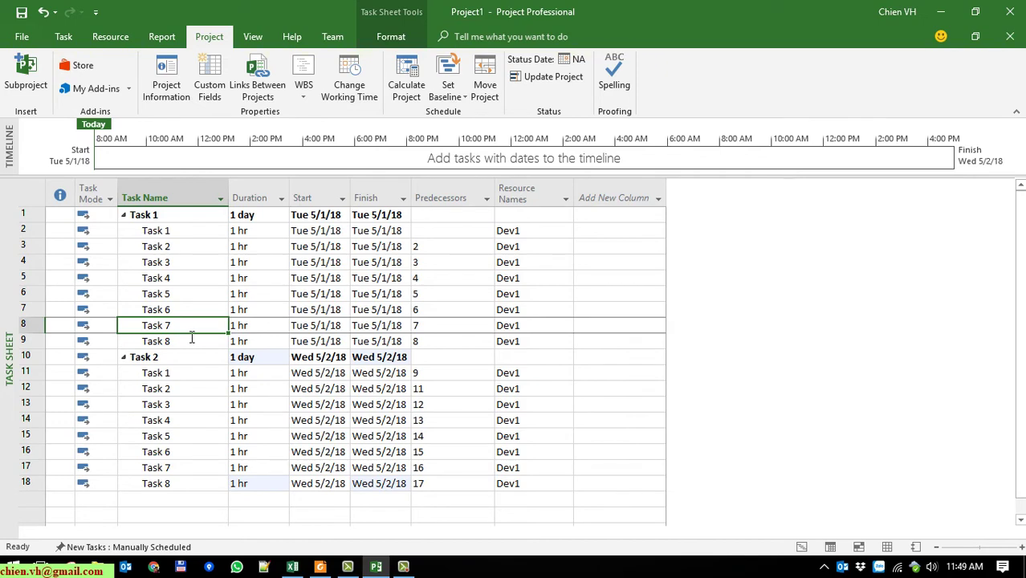
shift+click(520, 345)
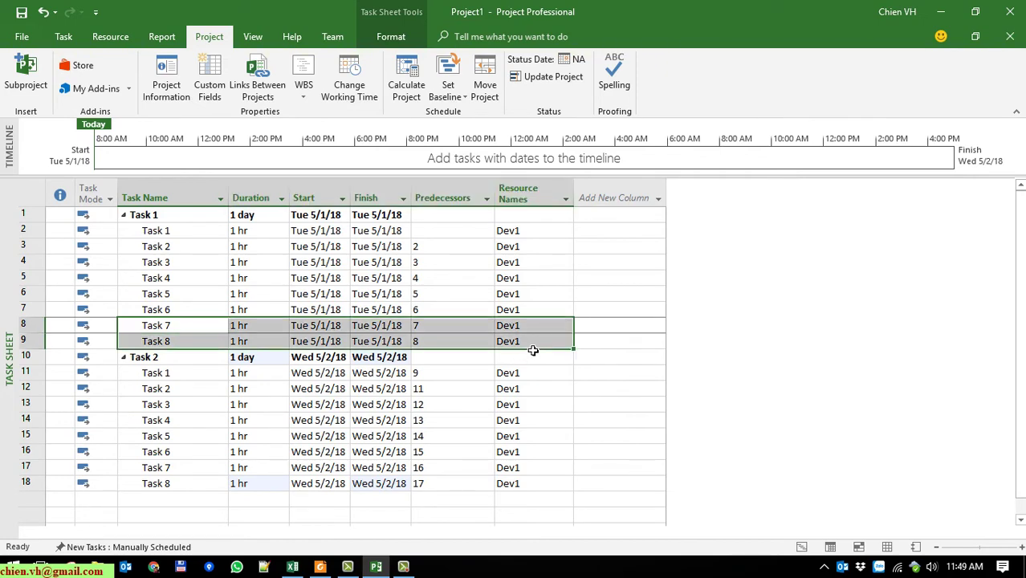
click(110, 36)
click(63, 36)
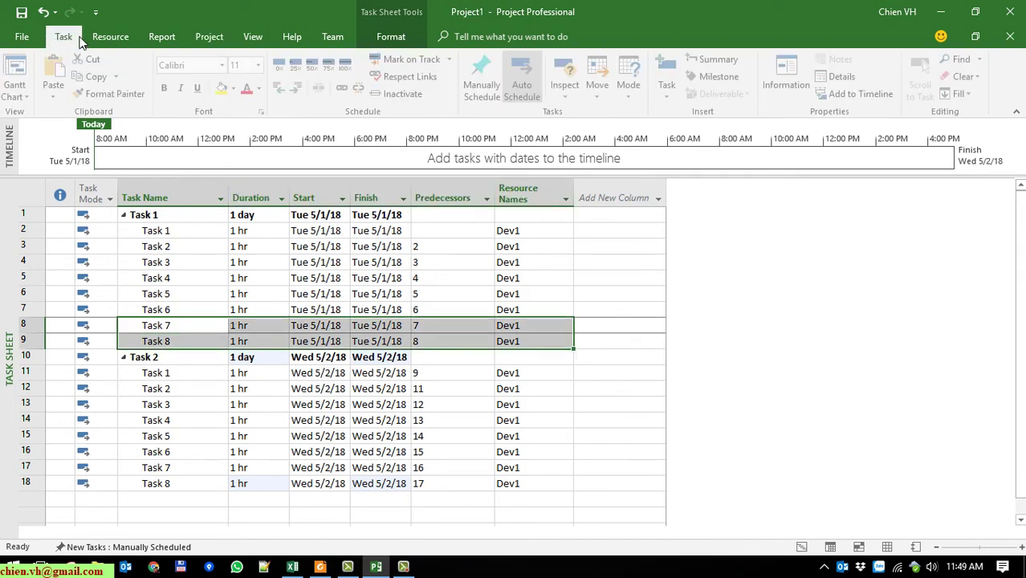
click(226, 88)
click(208, 515)
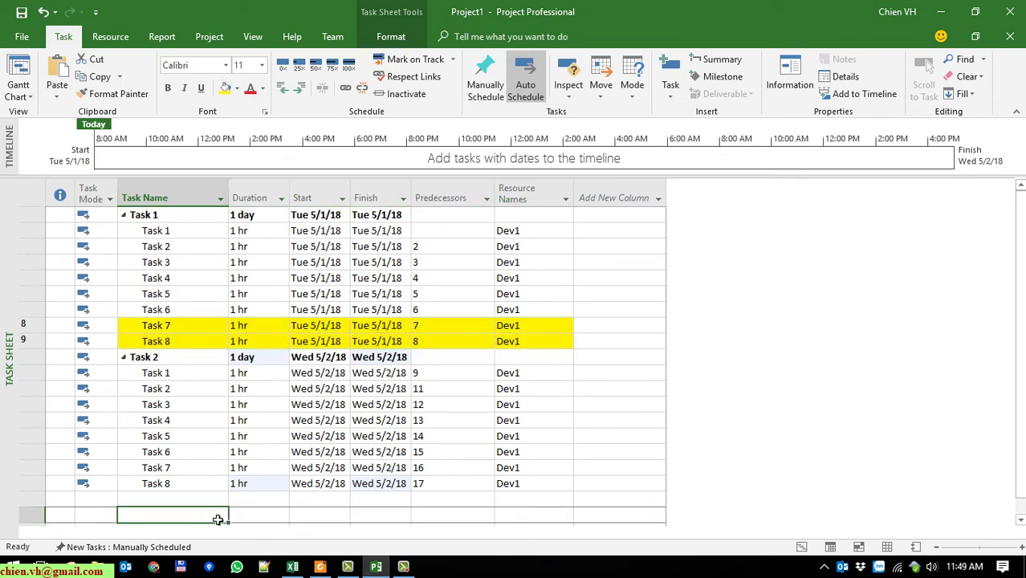
Highlight the Task 7 and Task 8 rows under the Task 2 summary in yellow.
click(187, 479)
drag(187, 479, 543, 486)
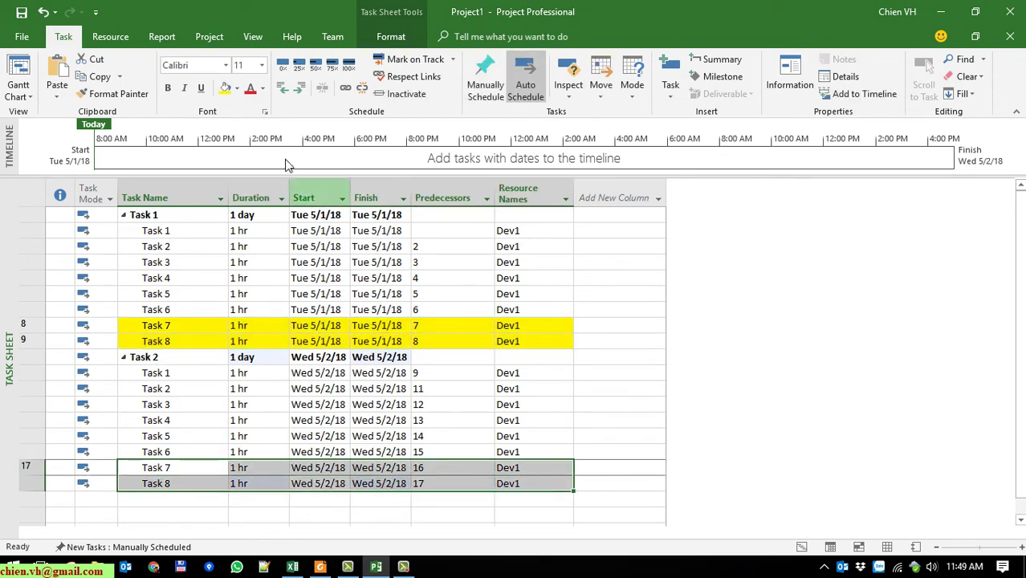
click(227, 88)
click(206, 396)
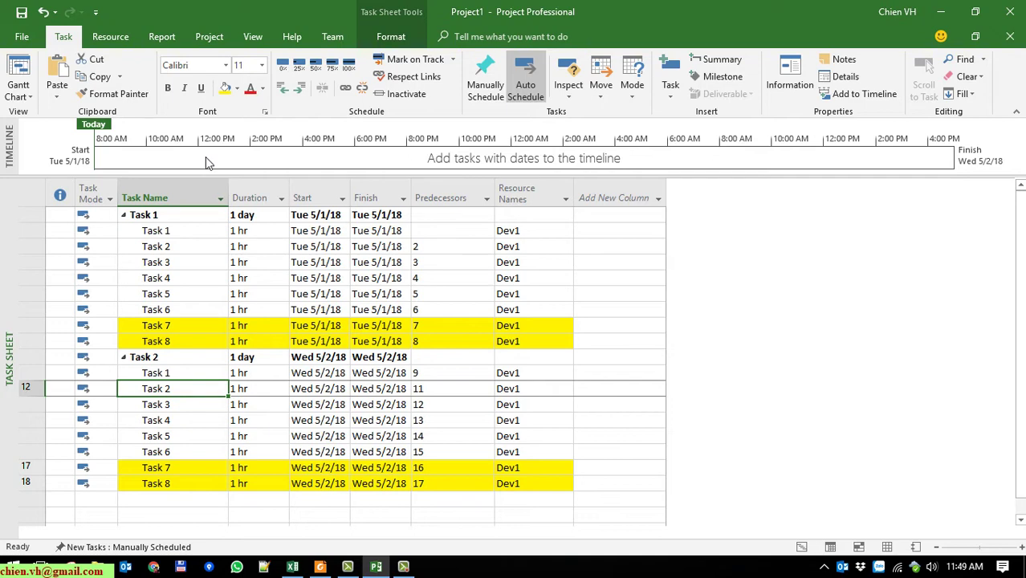
click(208, 37)
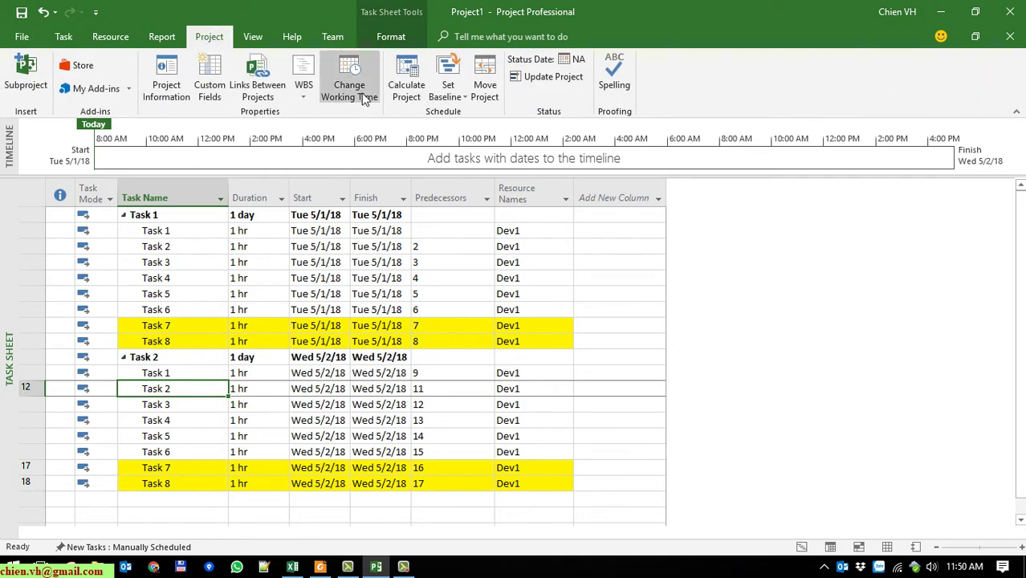
Open Change Working Time for the Standard calendar and view its Work Weeks list.
click(350, 91)
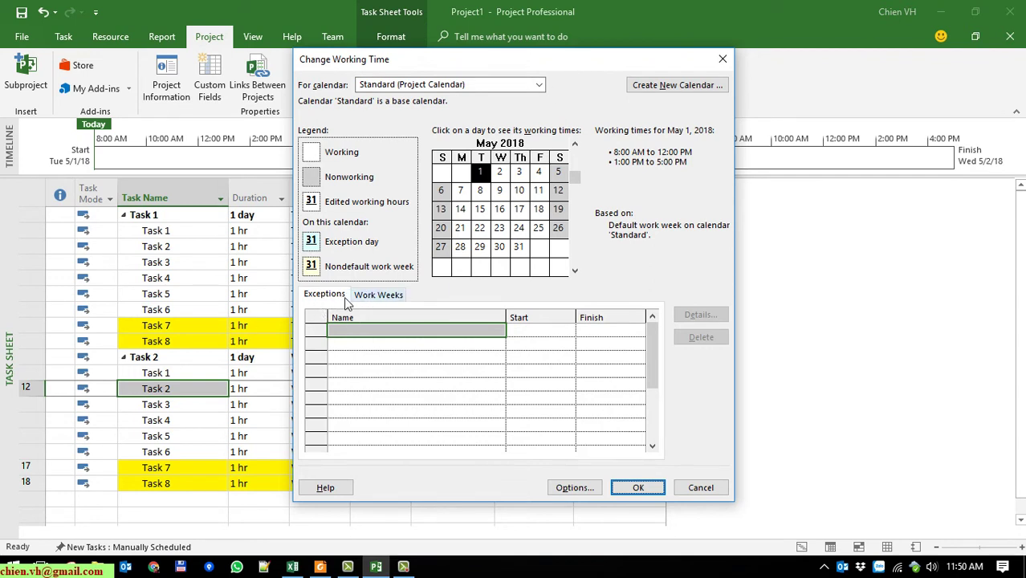
click(389, 297)
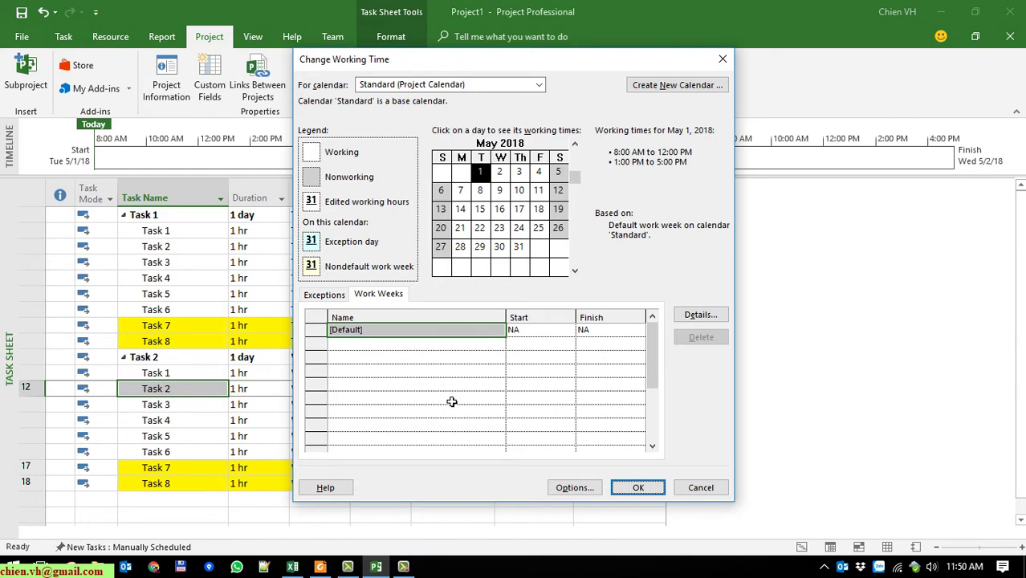
In the [Default] work week details, set Monday–Friday to specific working times.
click(713, 316)
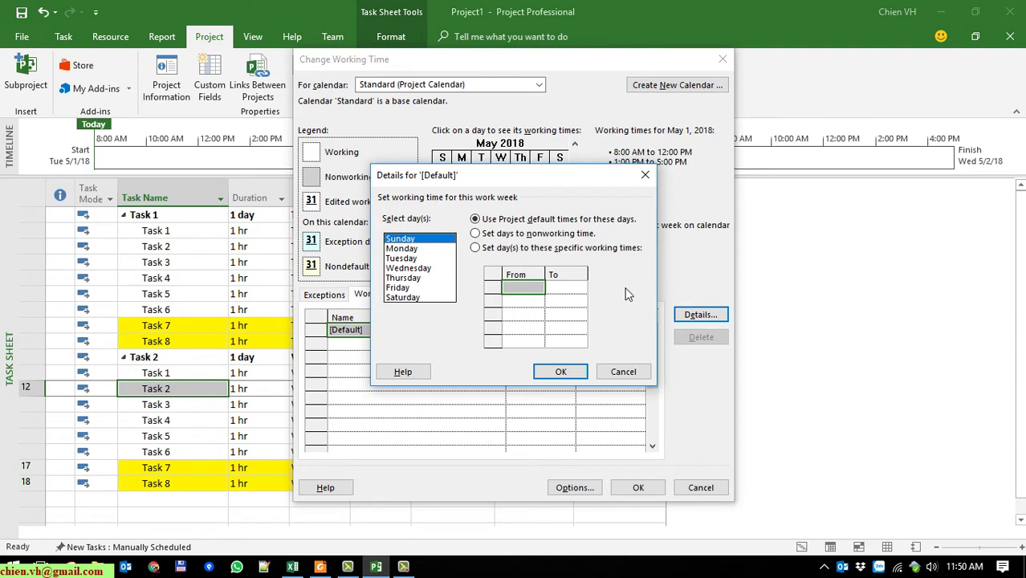
click(410, 250)
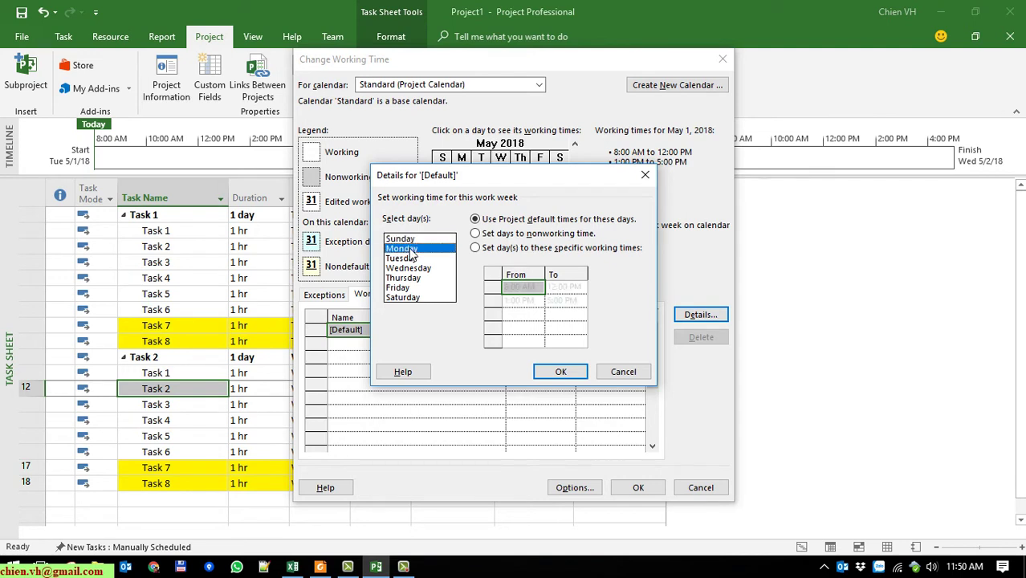
shift+click(404, 289)
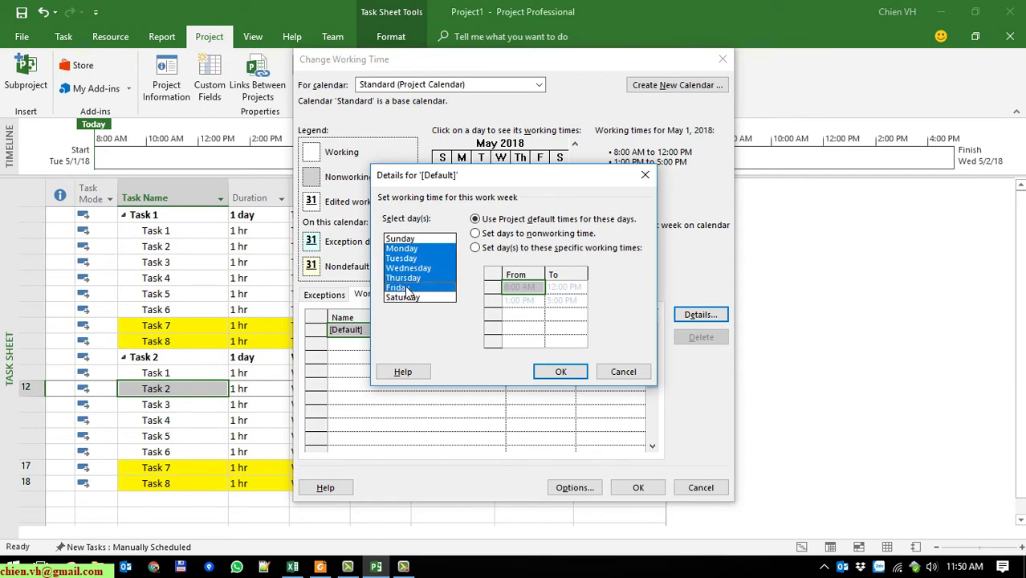
click(476, 248)
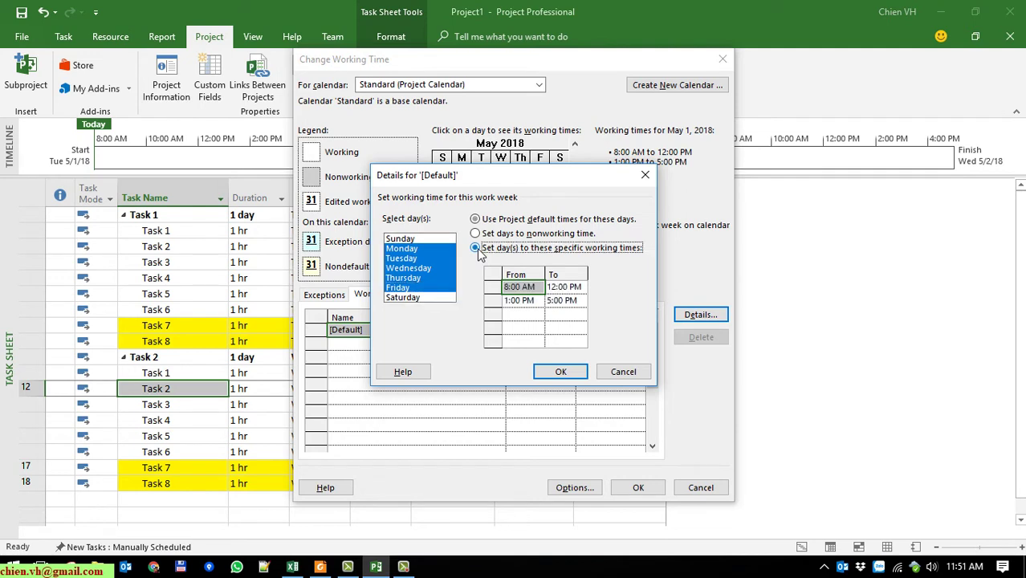
drag(521, 184, 516, 149)
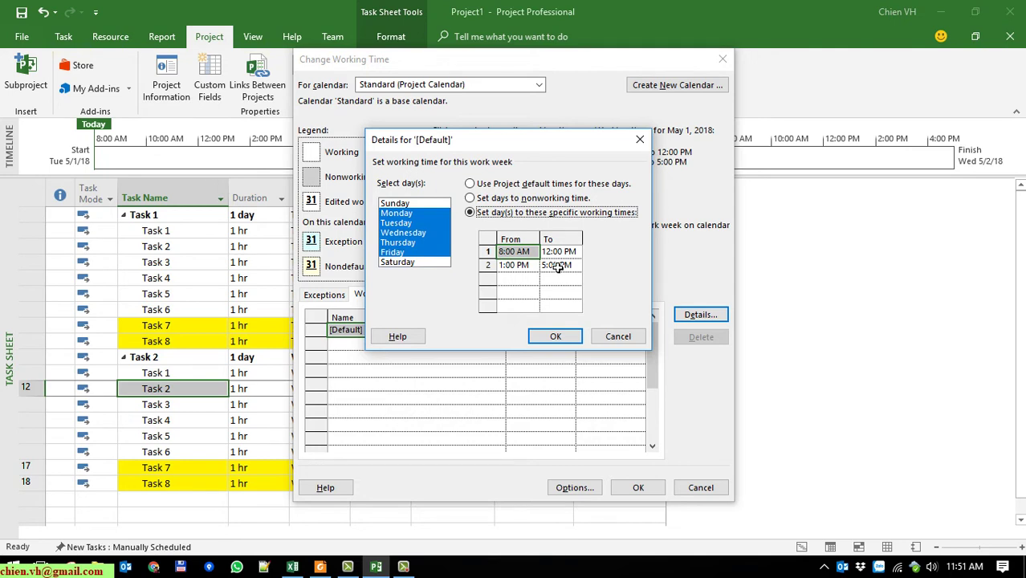
drag(527, 143, 503, 150)
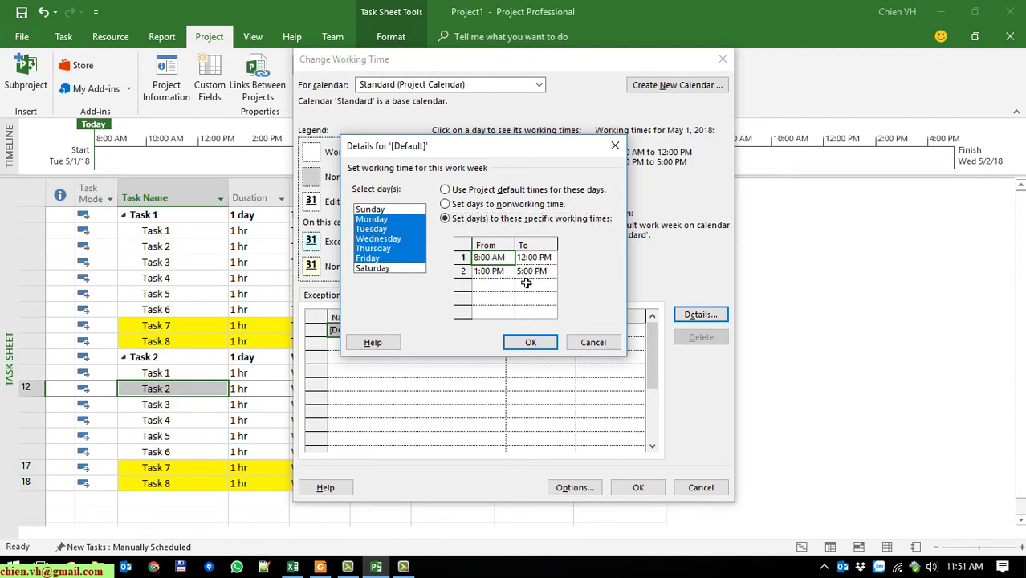
Change the weekday From/To times to 9:00 AM, 1:30 PM and 5:30 PM and confirm.
click(486, 259)
key(BackSpace)
text(9)
key(Return)
key(F2)
key(BackSpace)
key(BackSpace)
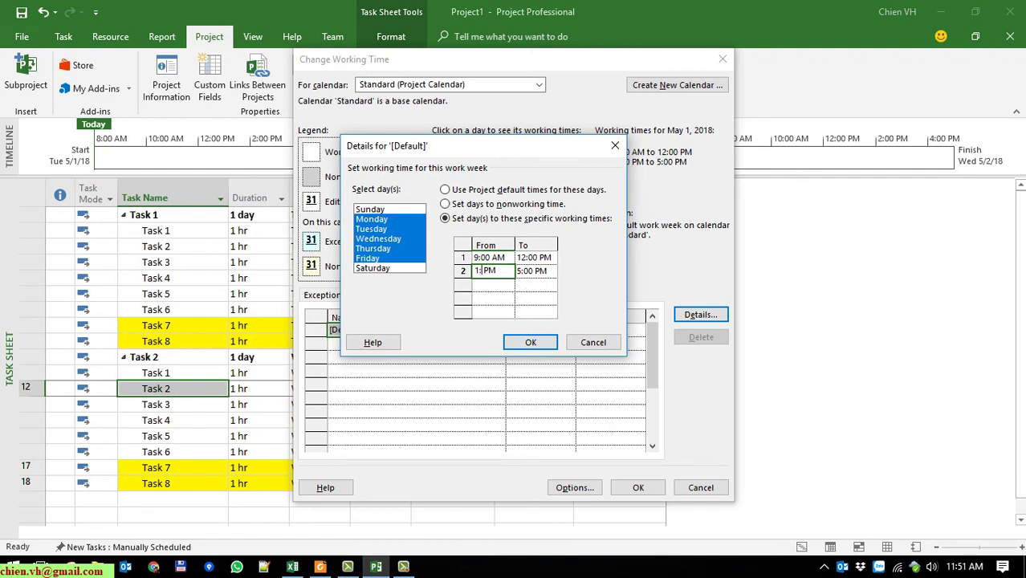
text(30)
click(533, 274)
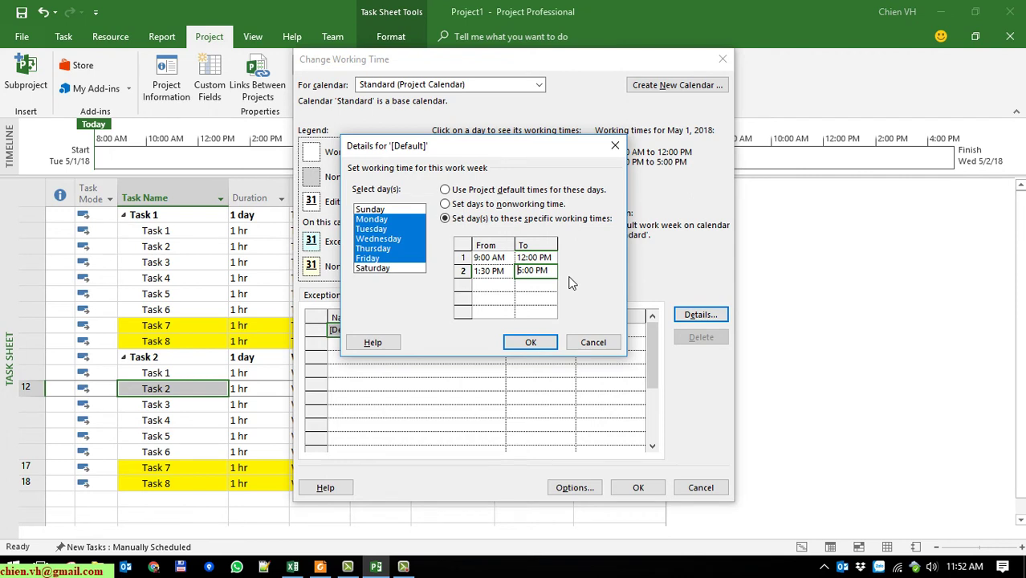
key(Right)
key(Right)
key(Right)
key(BackSpace)
key(BackSpace)
text(30)
click(496, 285)
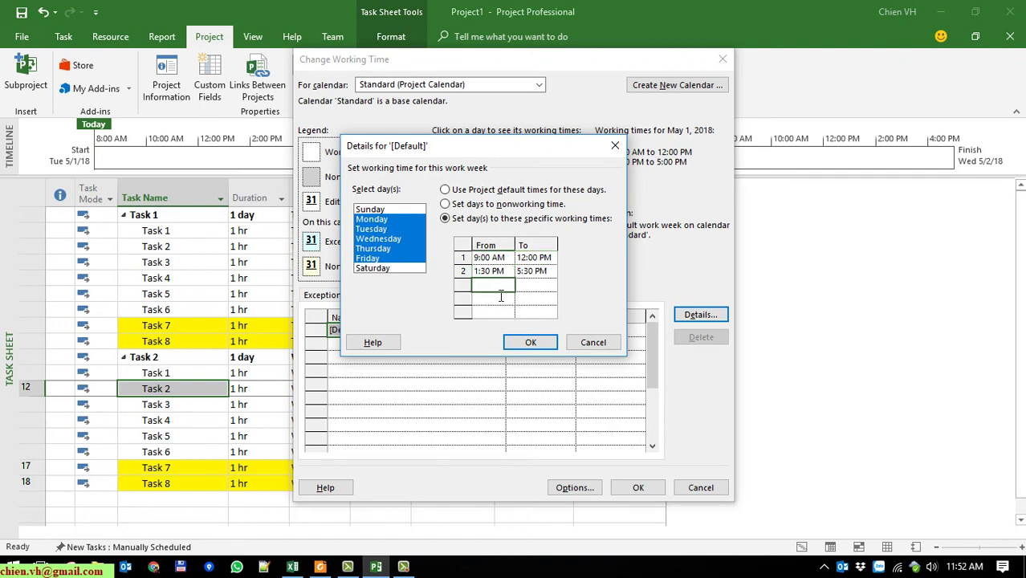
click(540, 348)
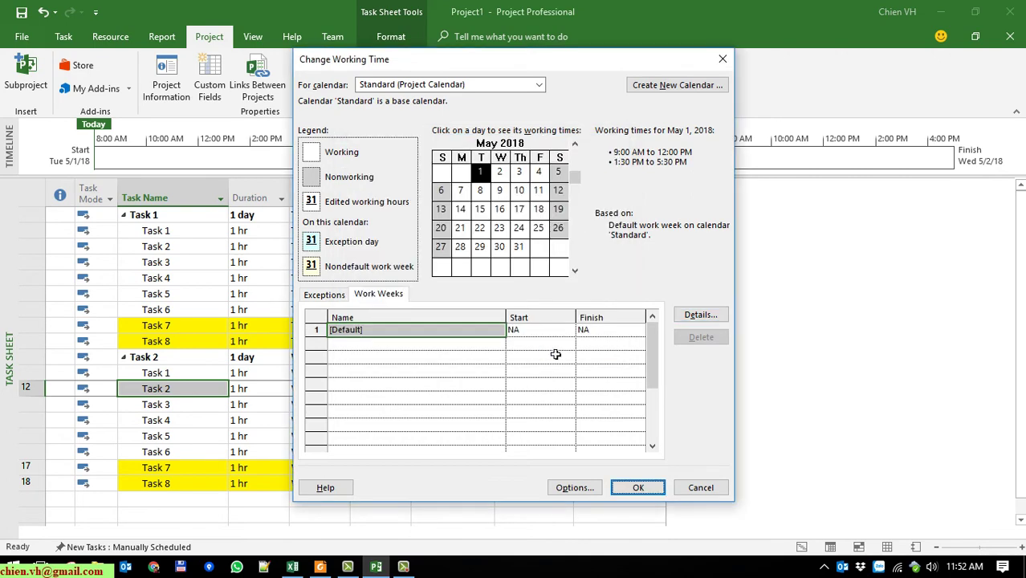
Apply the calendar, then reopen the default work week with Monday–Friday on specific working times.
click(638, 488)
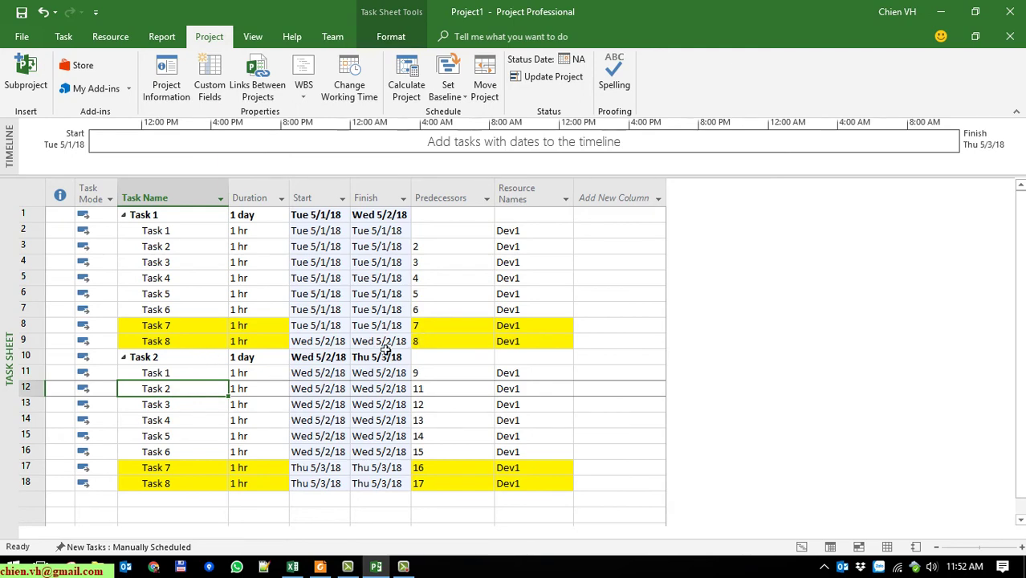
click(349, 80)
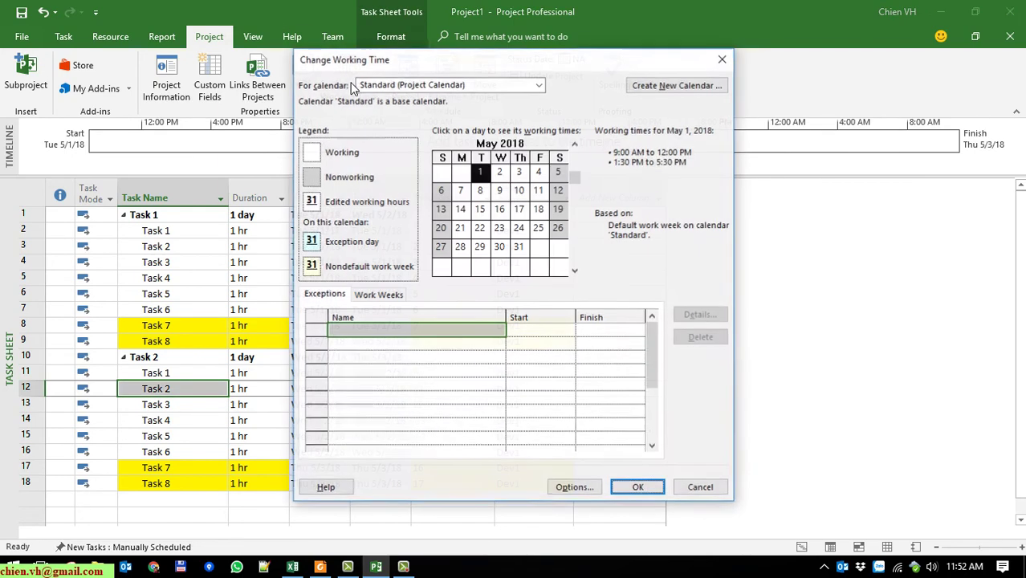
click(382, 296)
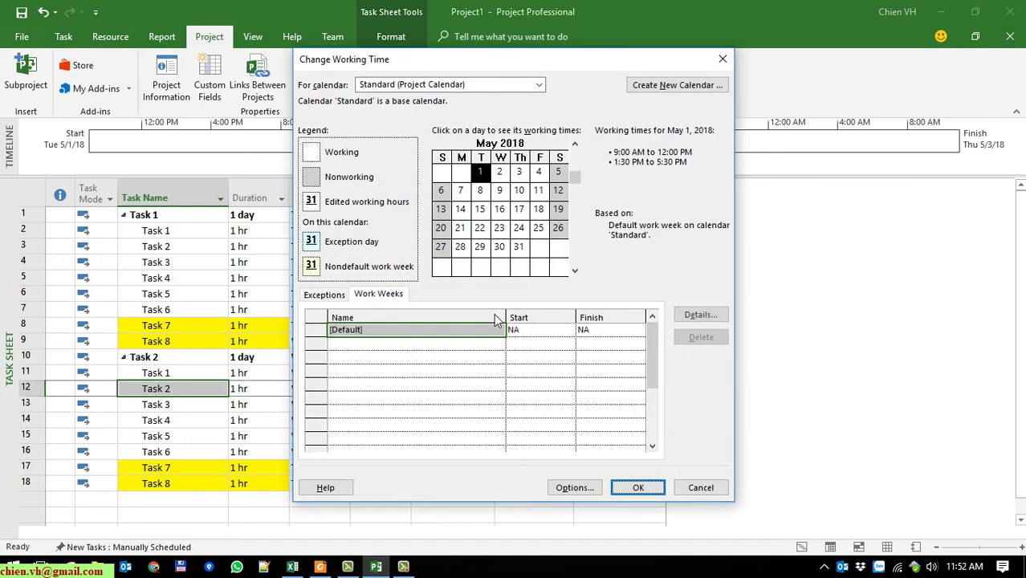
click(708, 314)
click(474, 247)
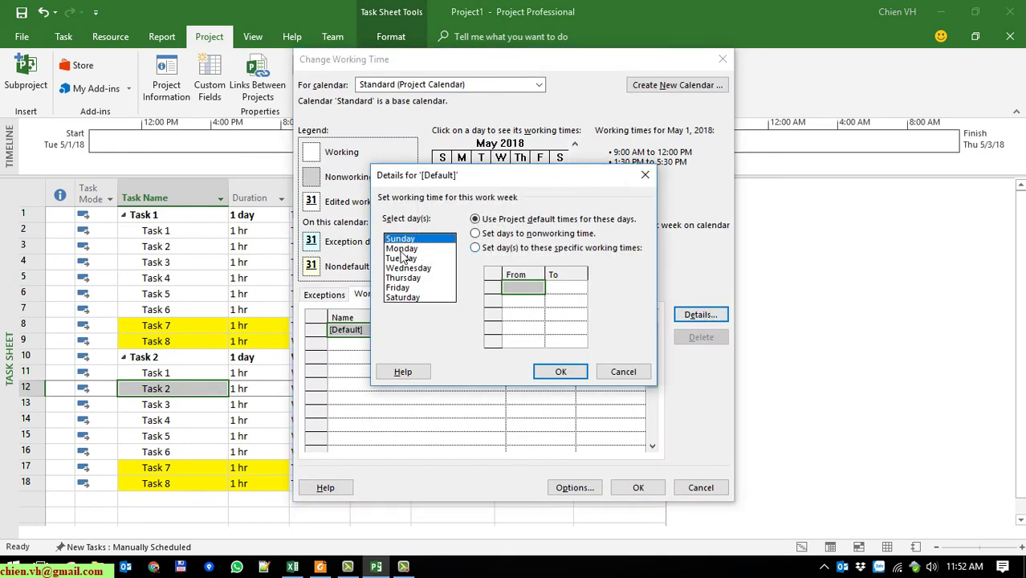
click(398, 251)
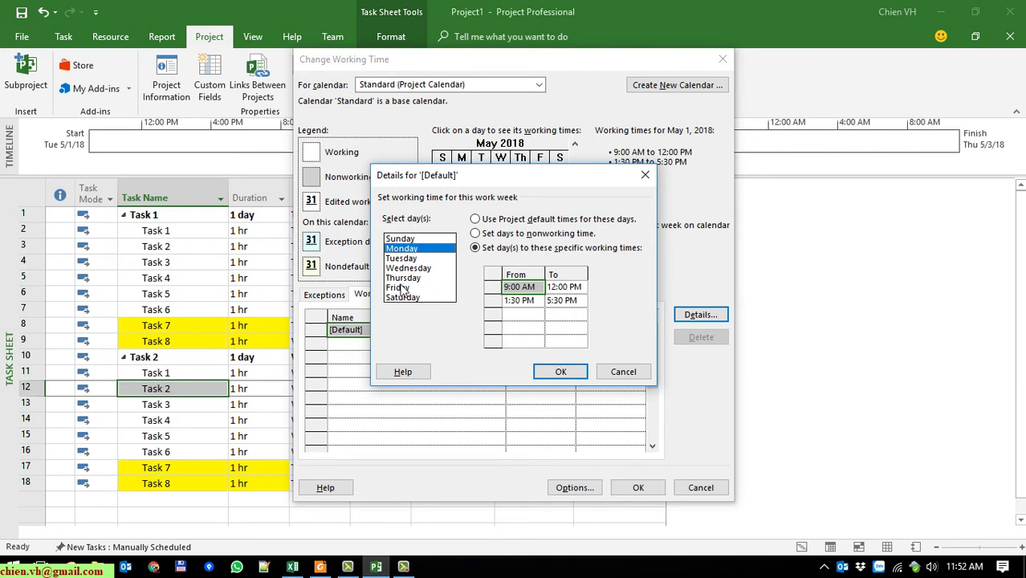
shift+click(402, 287)
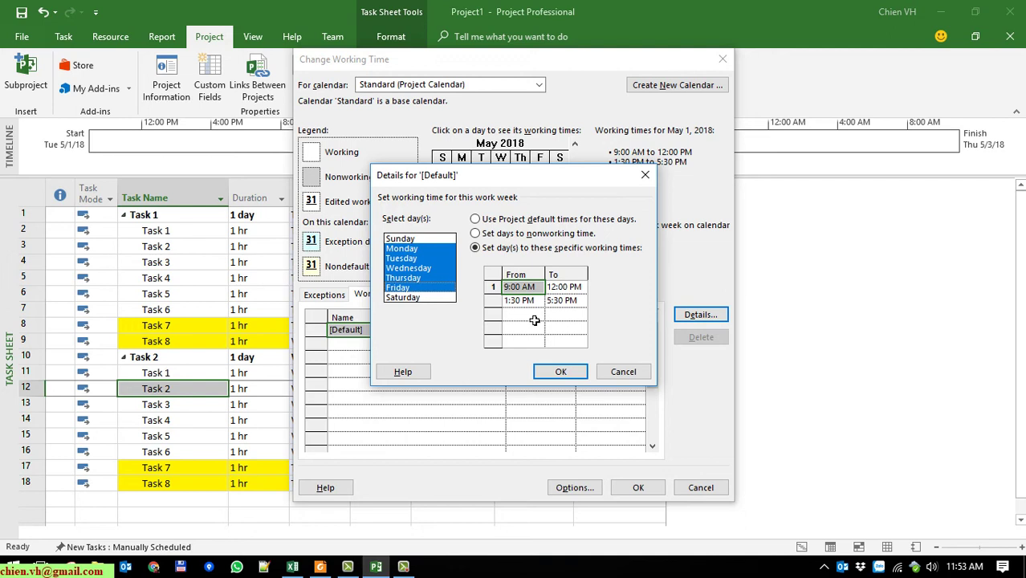
Change the afternoon end time from 5:30 PM to 4:30 PM and apply the calendar.
click(558, 303)
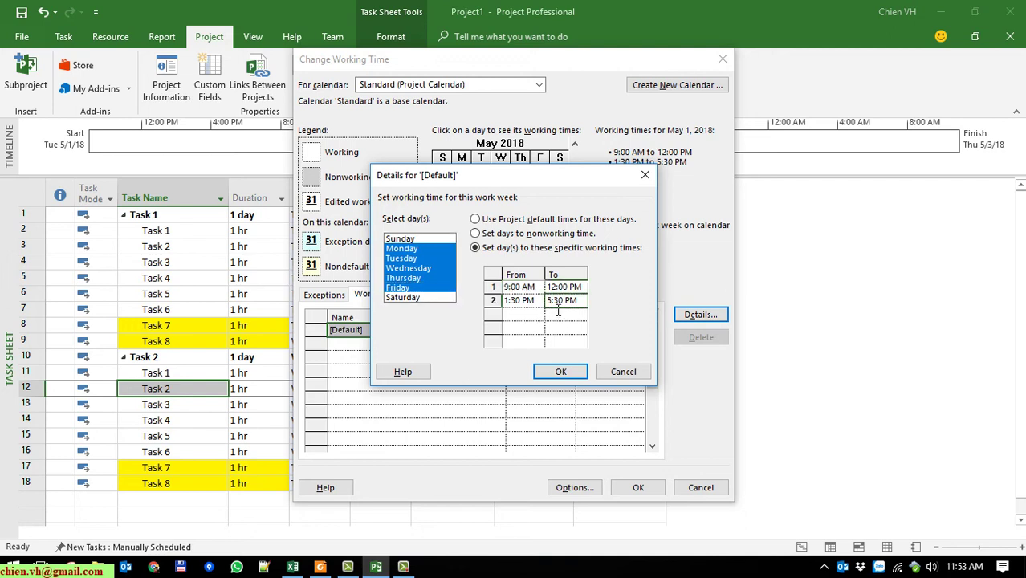
click(558, 304)
key(Home)
key(Delete)
text(4)
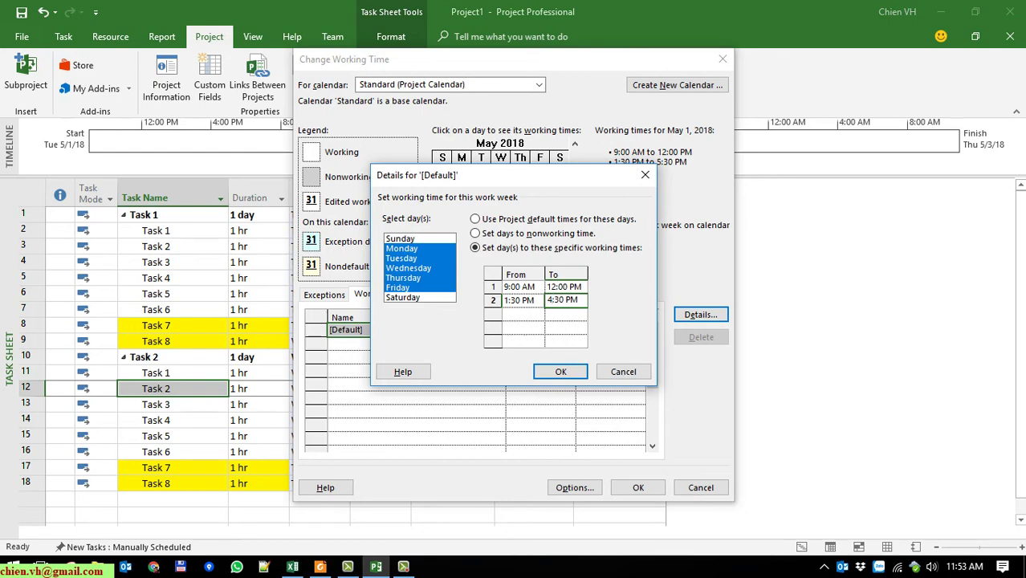
click(561, 372)
click(639, 487)
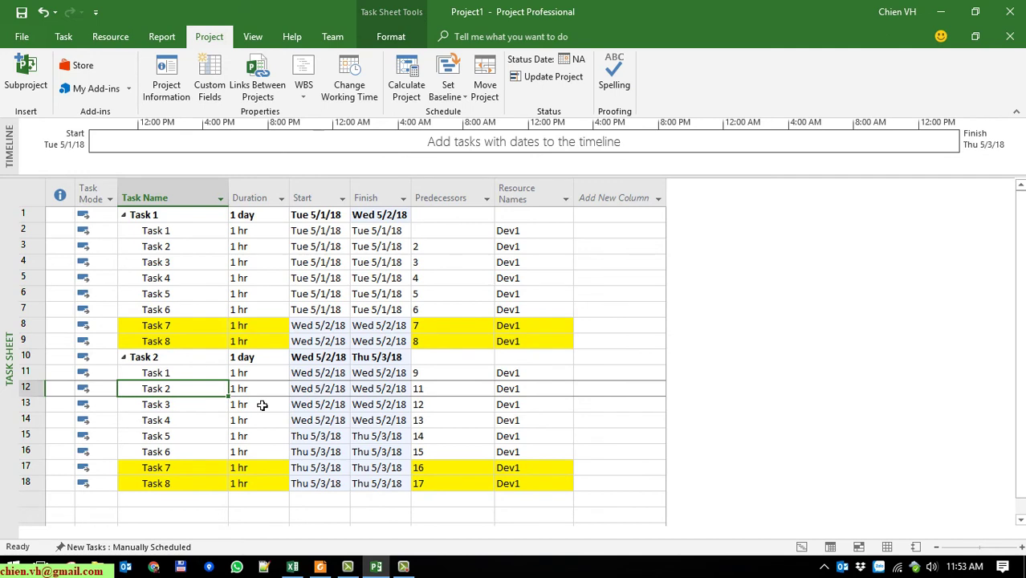
click(208, 262)
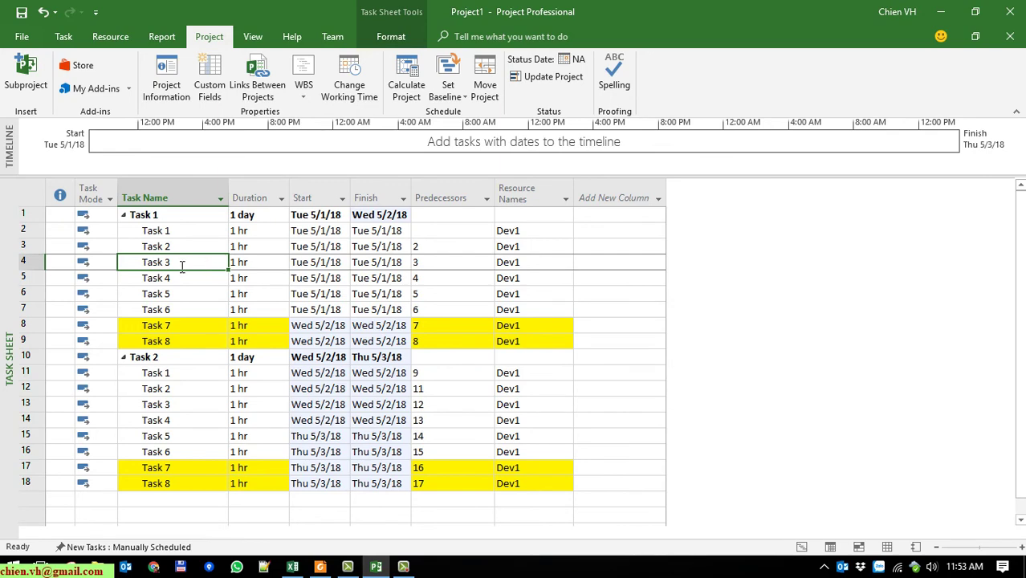
scroll(201, 305, down, 3)
scroll(201, 330, up, 3)
click(201, 394)
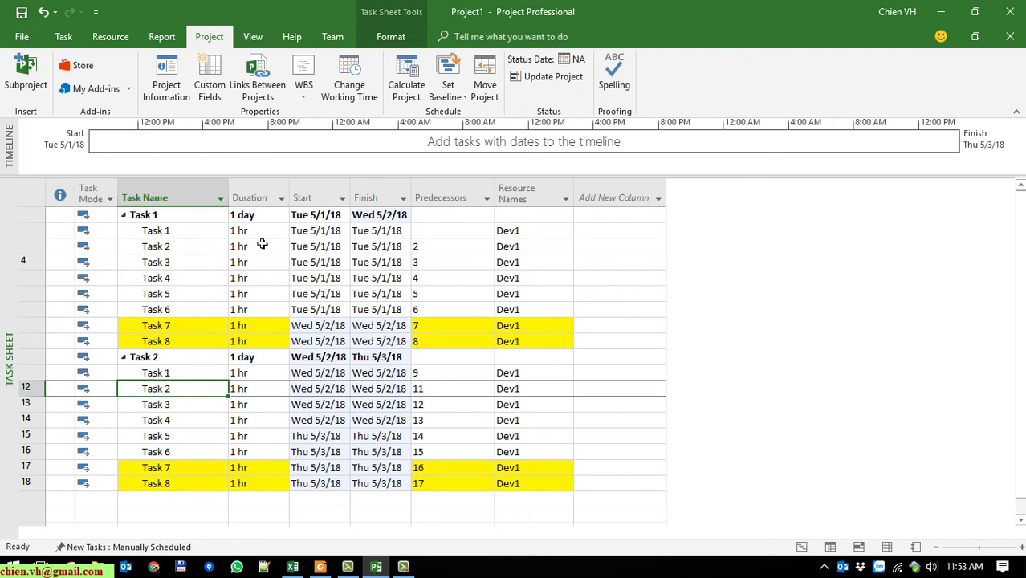
drag(273, 233, 271, 316)
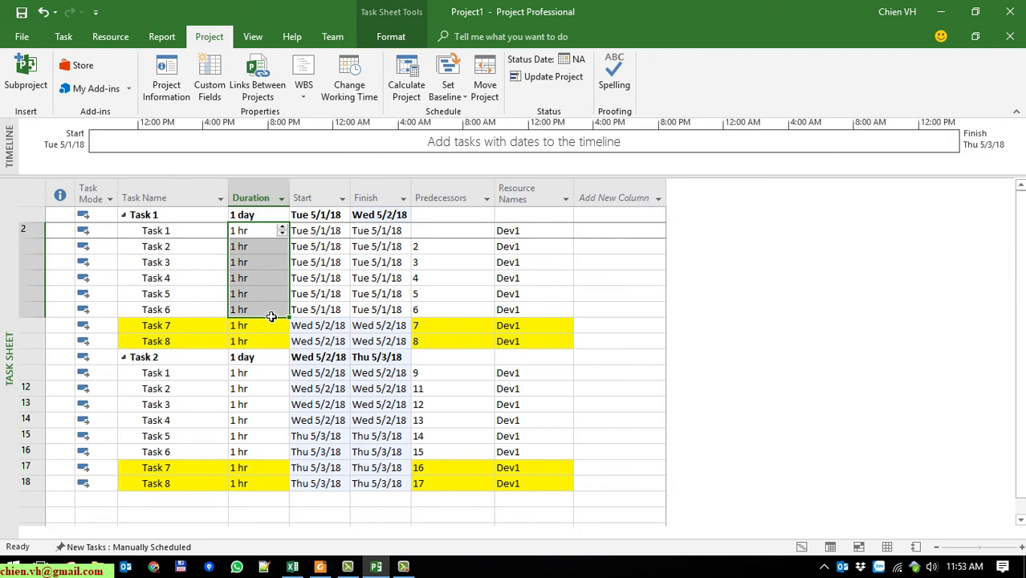
click(200, 281)
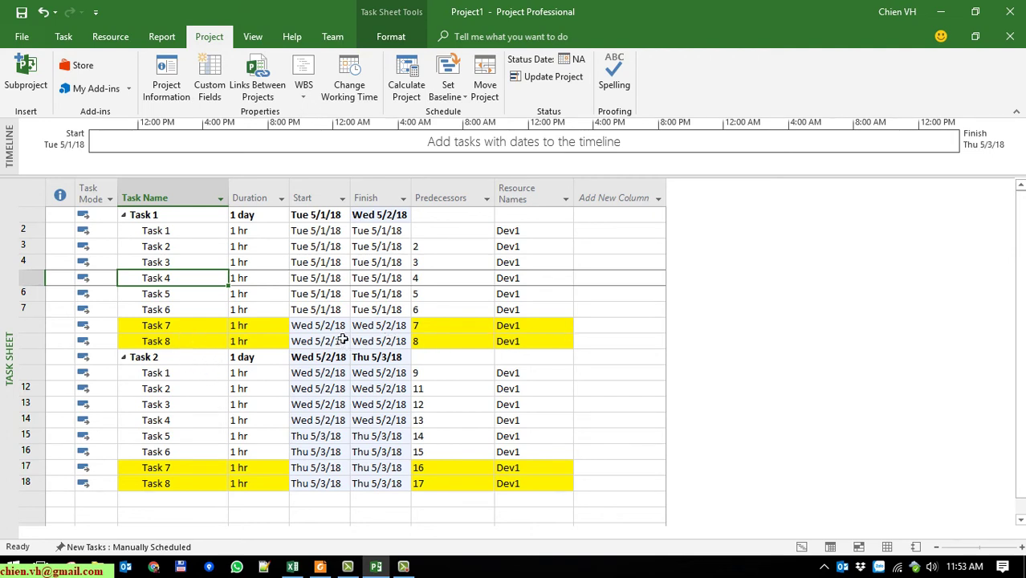
click(224, 395)
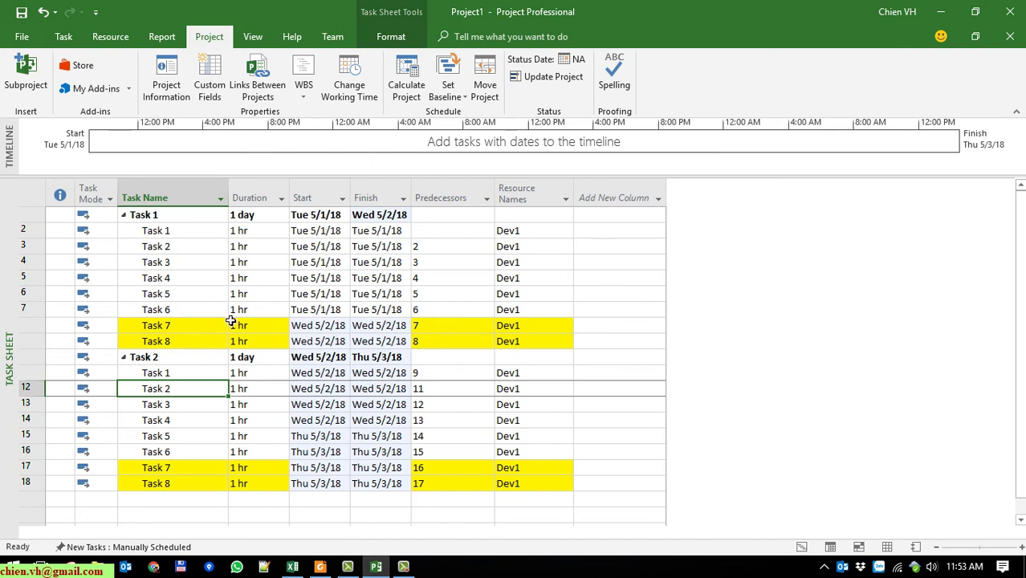
Set the first Task 1's duration to 4 hrs and review the Task 1–Task 8 durations.
click(262, 236)
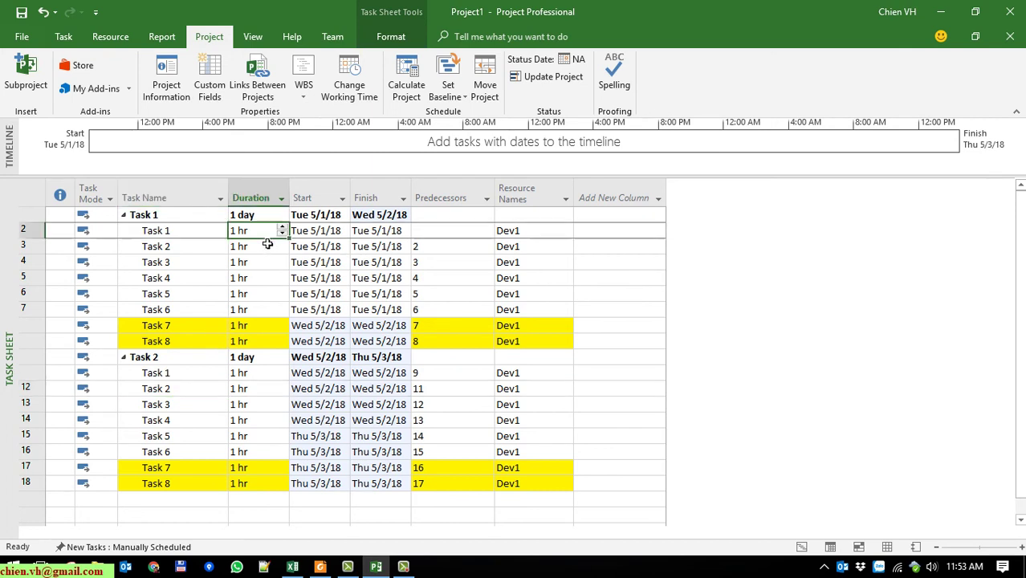
text(4h)
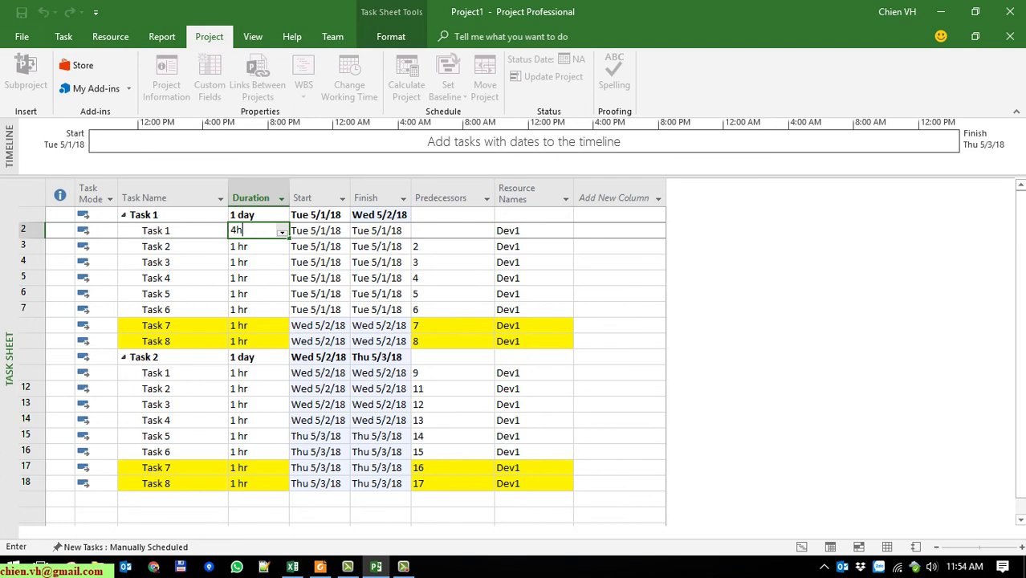
key(Escape)
key(Return)
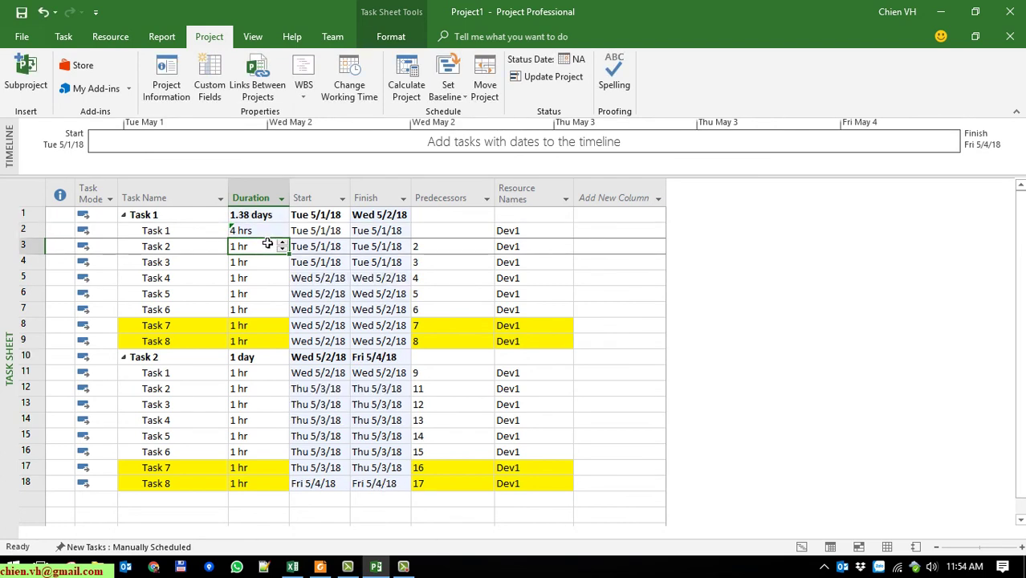
click(205, 281)
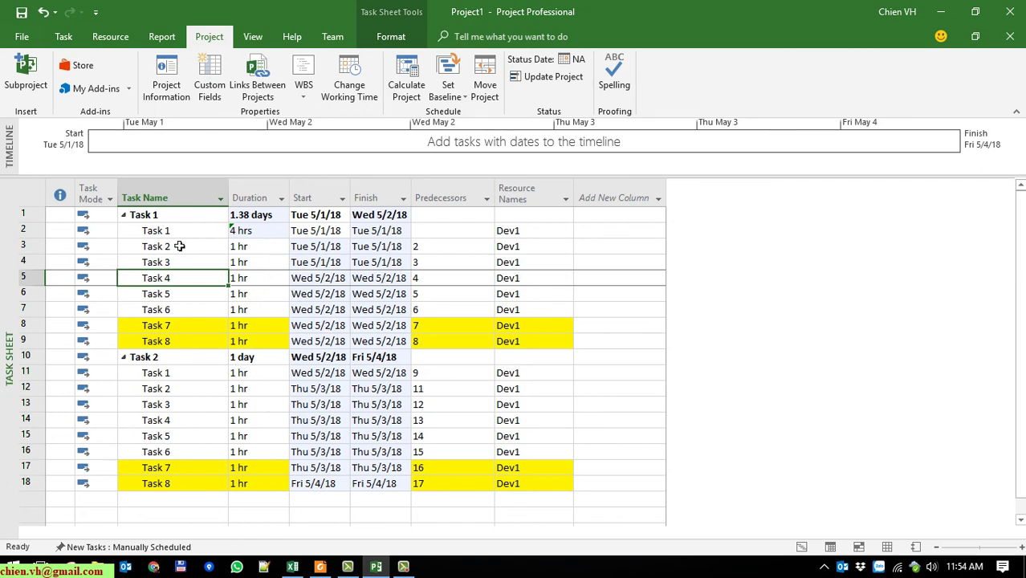
click(184, 222)
drag(269, 269, 267, 241)
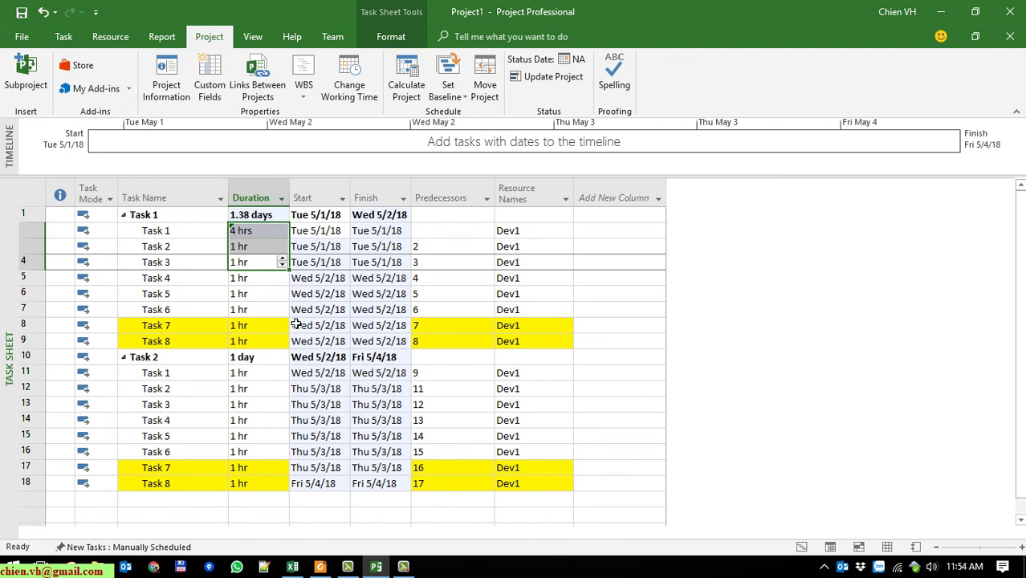
click(238, 281)
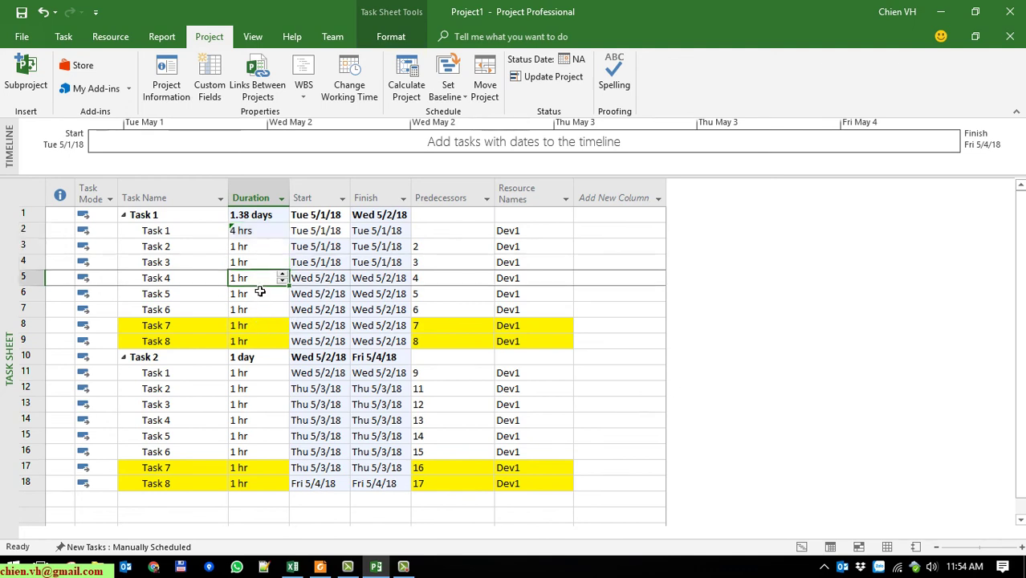
drag(260, 290, 267, 355)
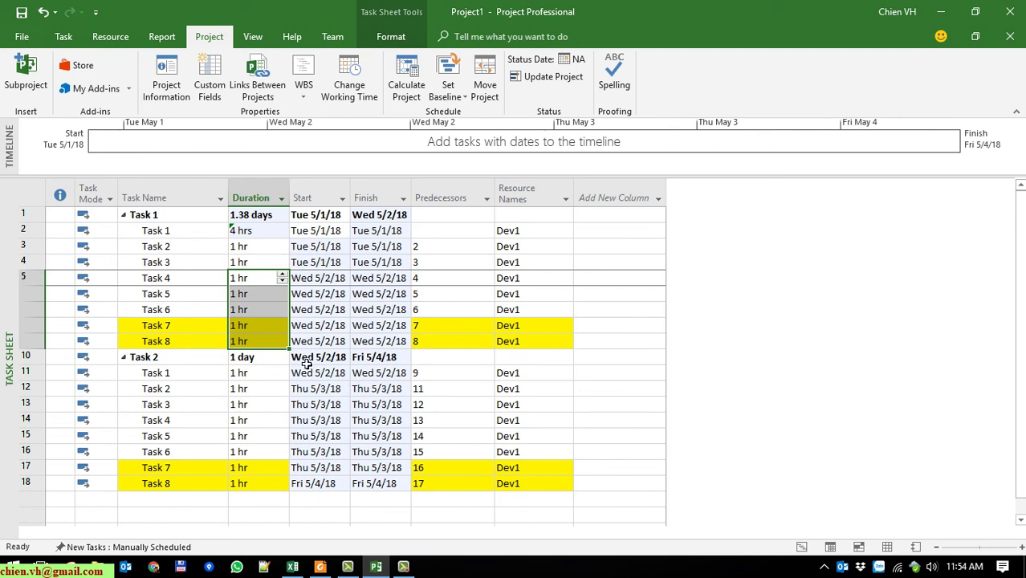
Set Task 4's duration under the first summary to 2 hrs and review Task 4–Task 8 durations.
click(209, 348)
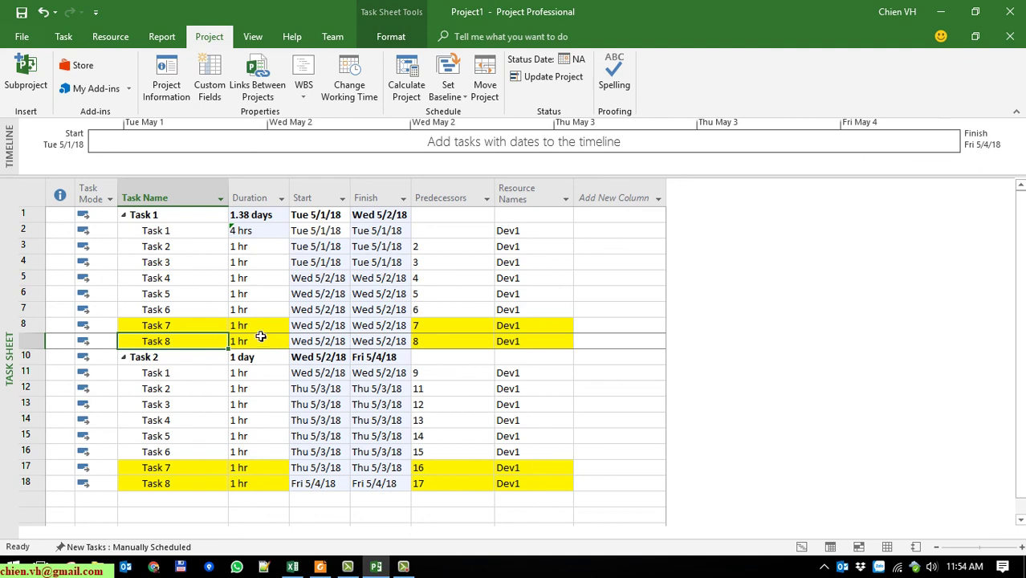
click(262, 281)
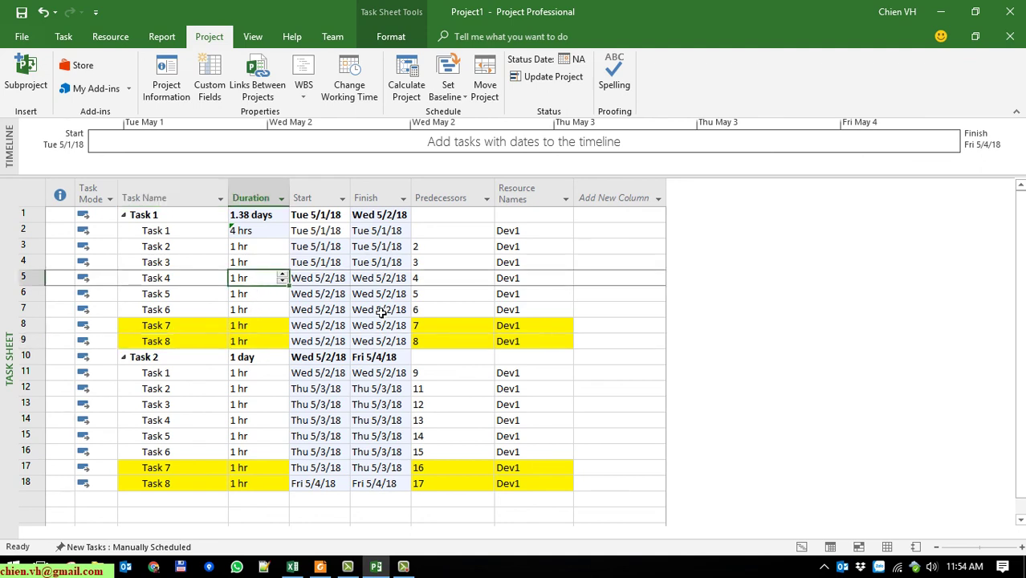
text(2 h)
key(Return)
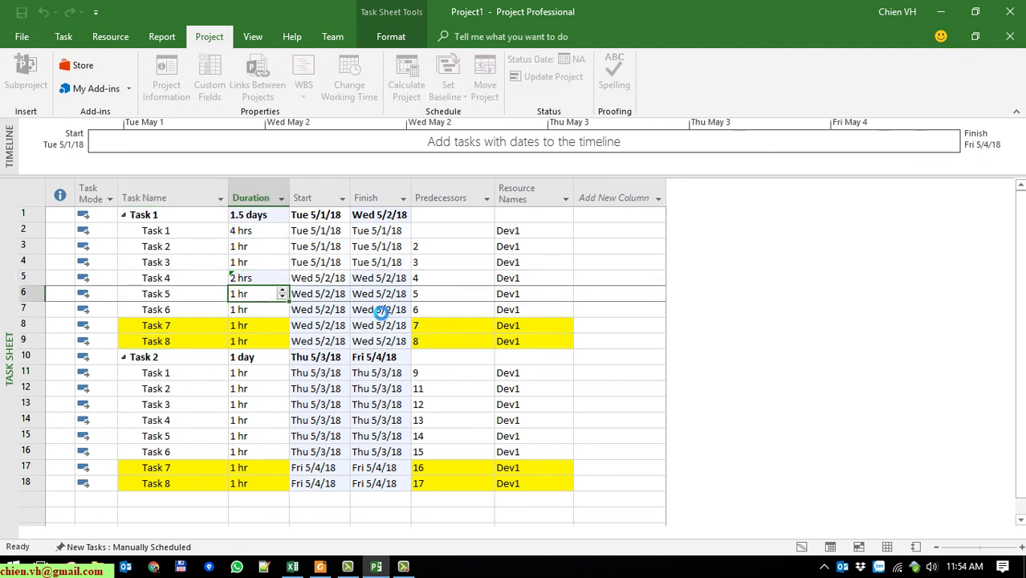
drag(255, 280, 260, 347)
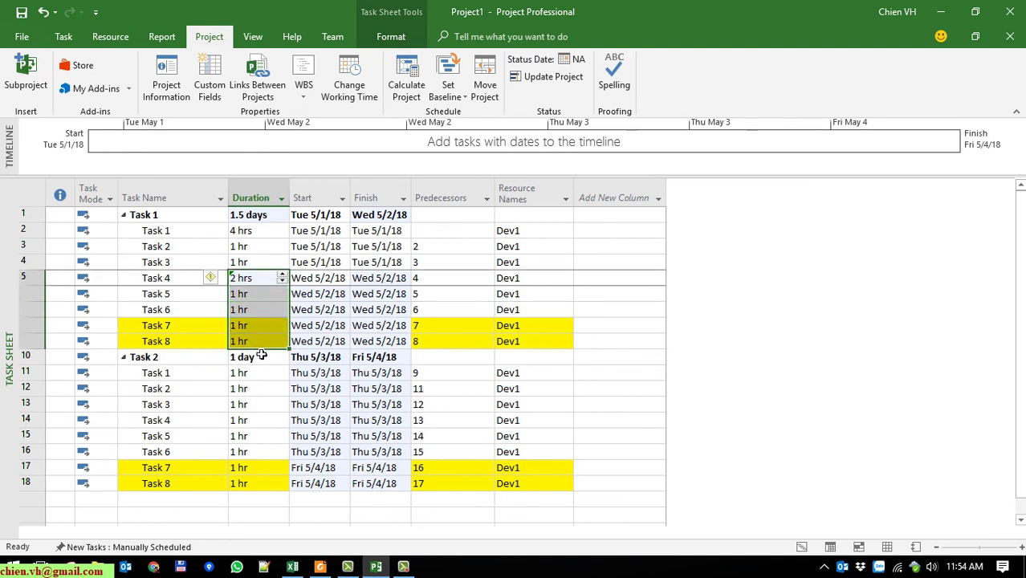
click(190, 280)
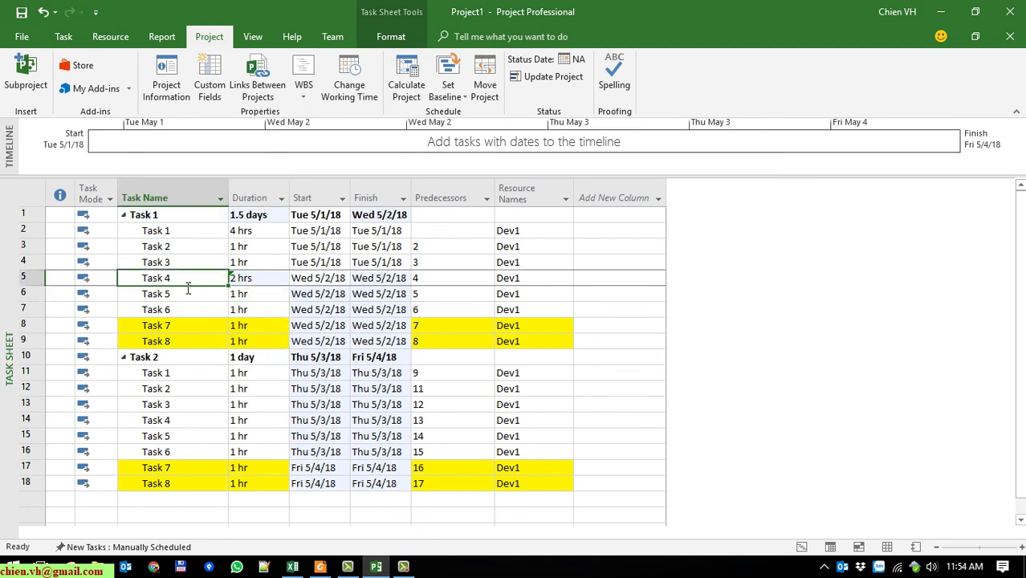
drag(255, 280, 263, 348)
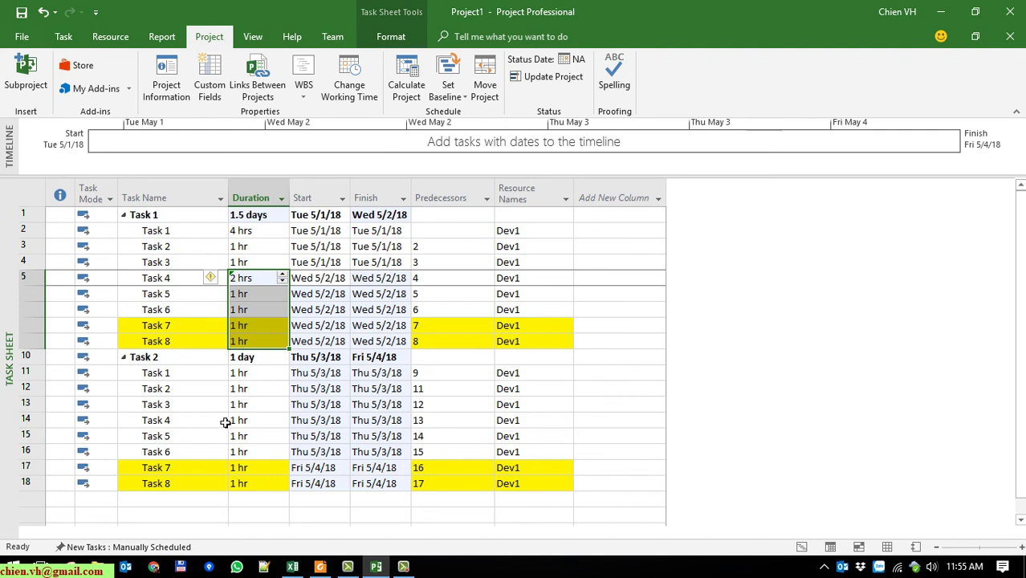
click(177, 377)
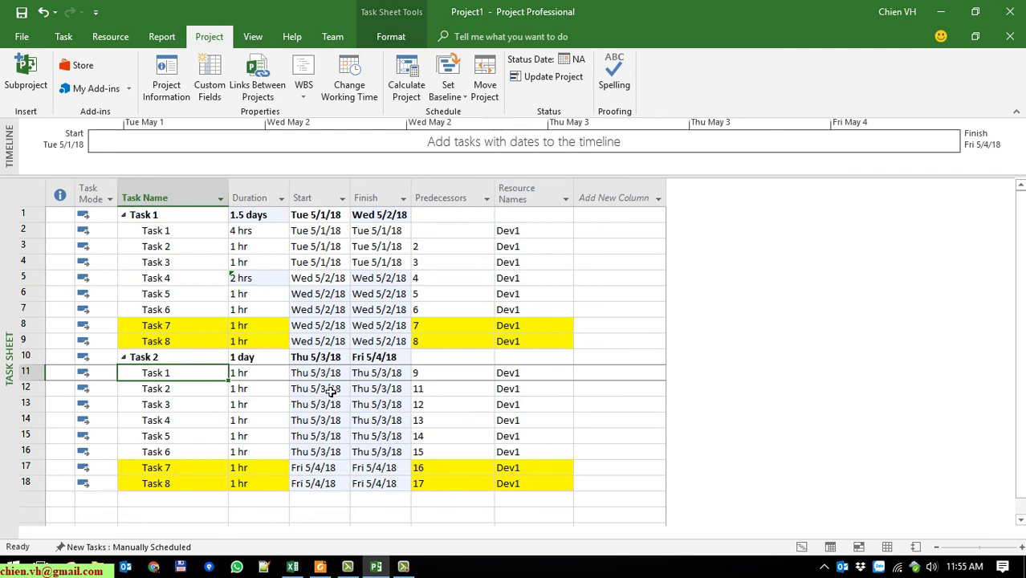
Collapse the Timeline pane so only the task sheet for Tue 5/1/18–Fri 5/4/18 shows.
scroll(309, 431, down, 1)
scroll(309, 434, up, 1)
scroll(309, 431, down, 1)
scroll(310, 434, up, 1)
drag(459, 187, 462, 121)
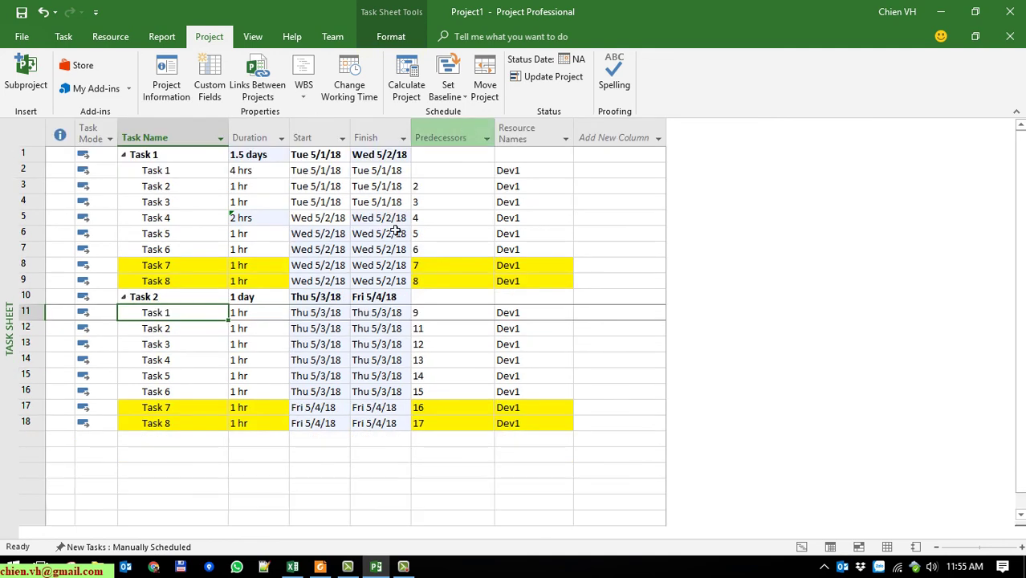
click(185, 490)
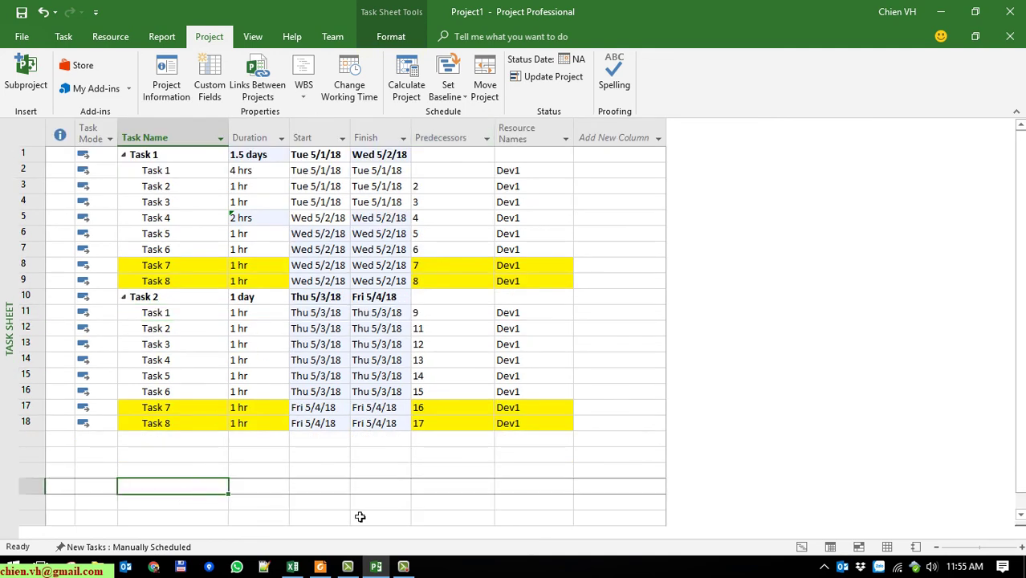